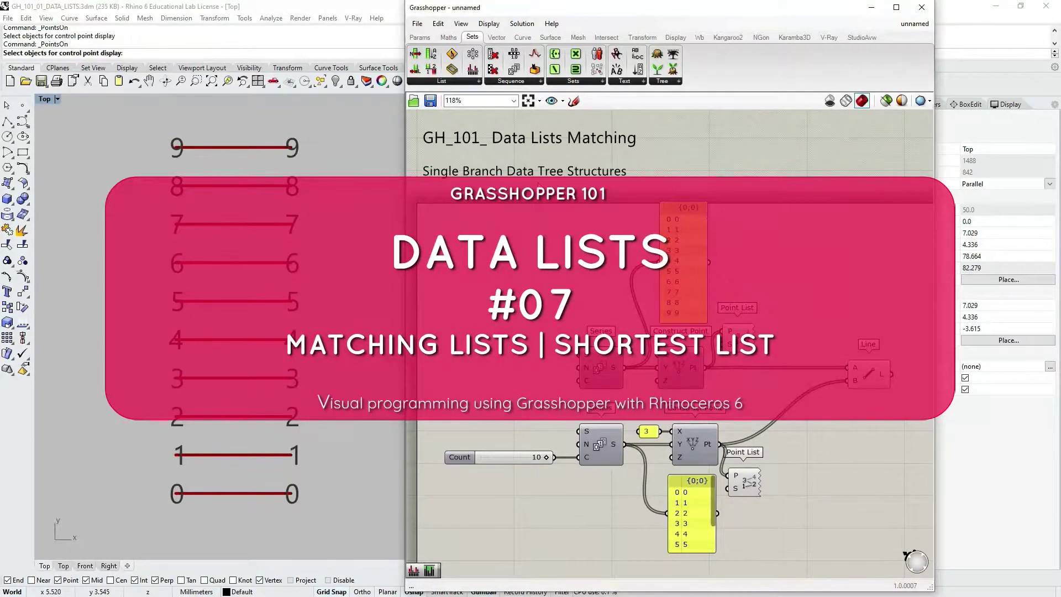
- Expand the List panel dropdown under the Sets tab to show its list components
click(455, 82)
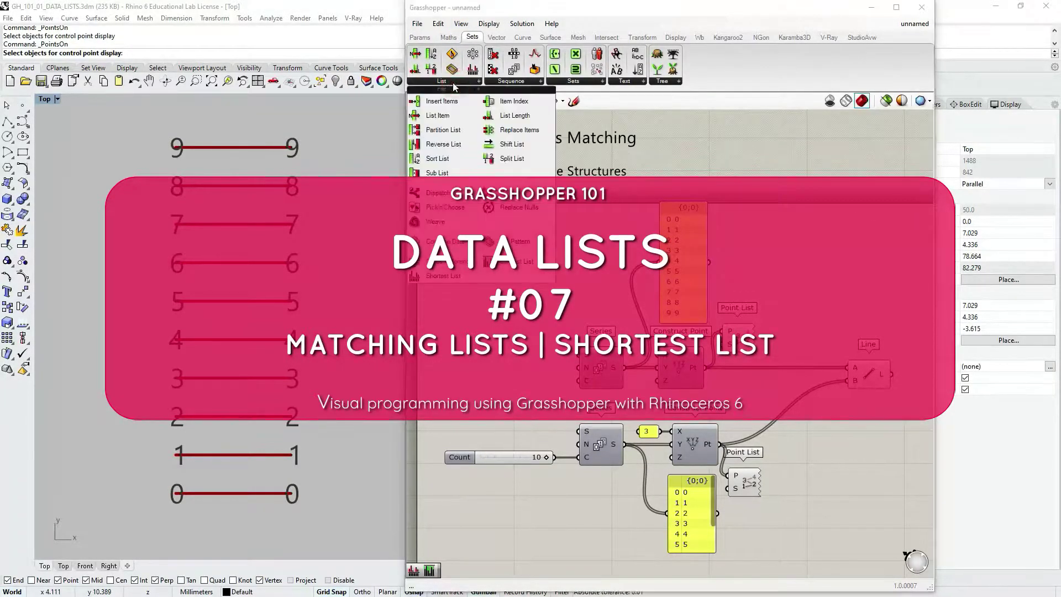
- Drop a Shortest List component onto the wire between Construct Point and Line
click(427, 276)
click(791, 328)
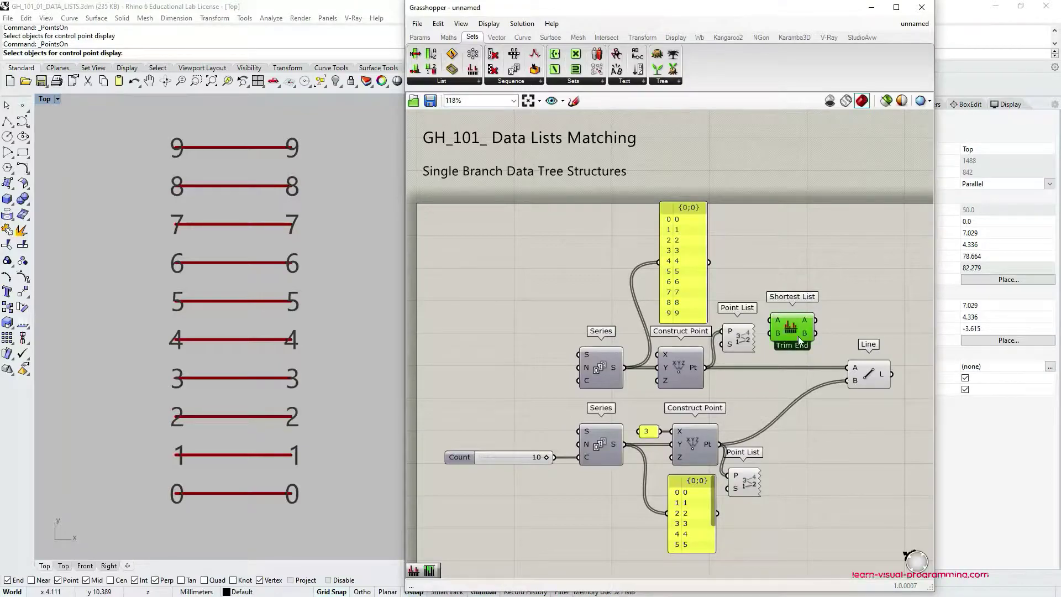
drag(798, 336, 796, 384)
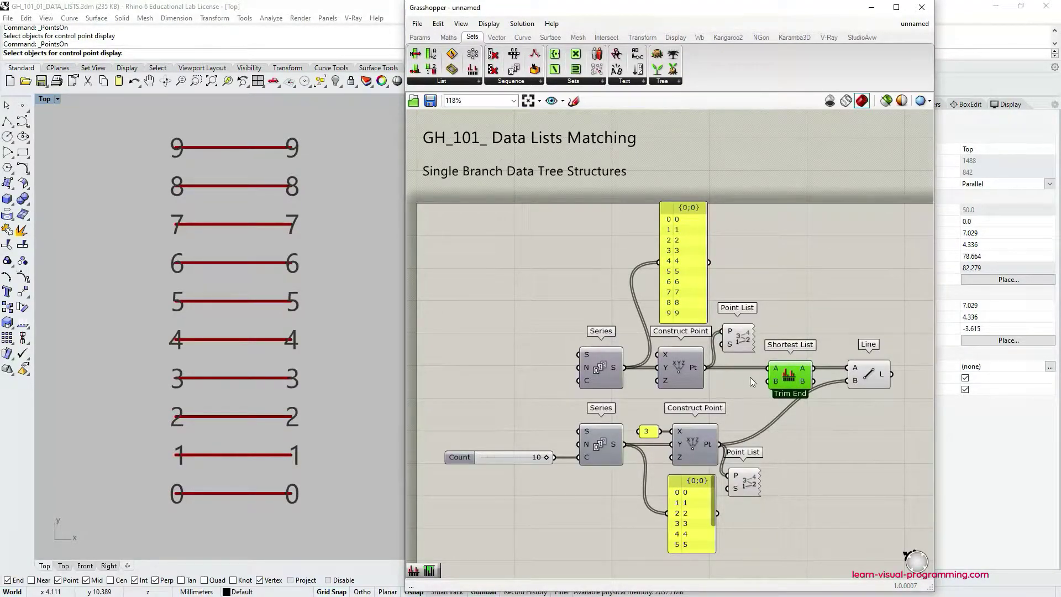
- Wire the lower Construct Point output into Shortest List input B and tidy the layout
click(685, 366)
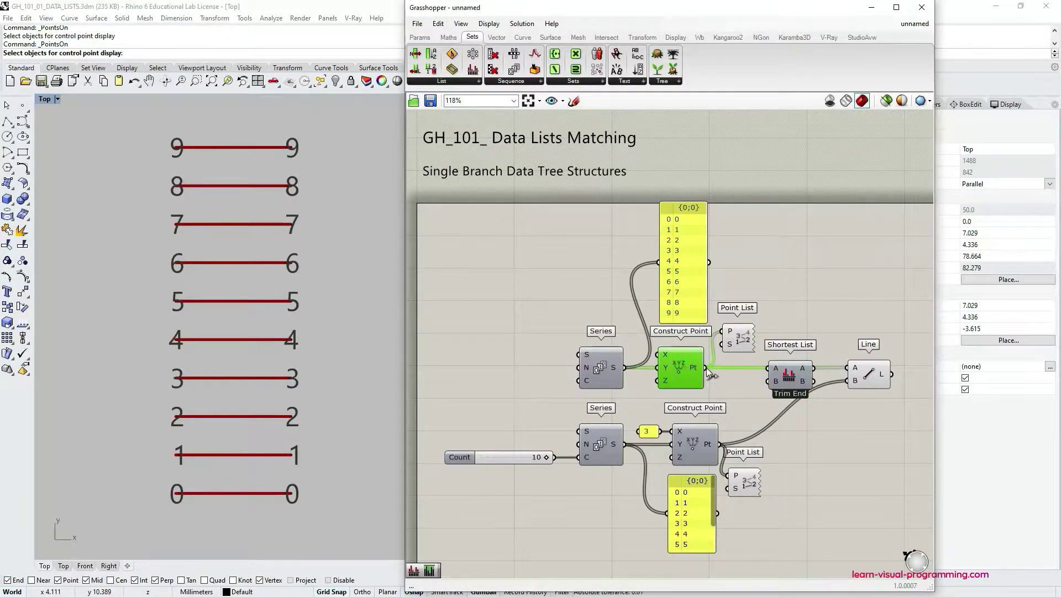
drag(705, 368, 762, 384)
drag(719, 446, 847, 380)
drag(772, 380, 791, 378)
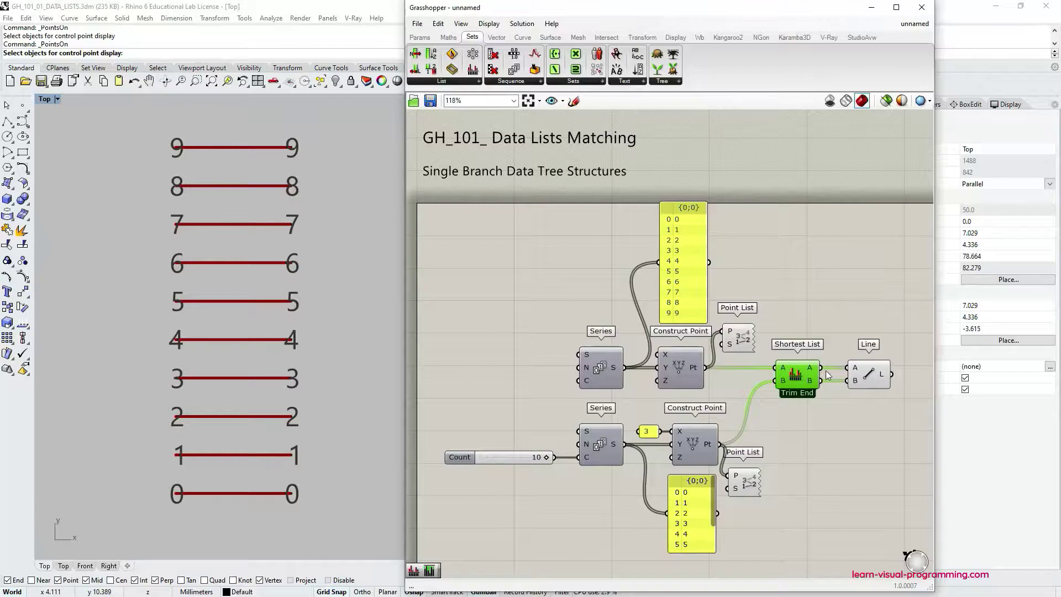
click(871, 375)
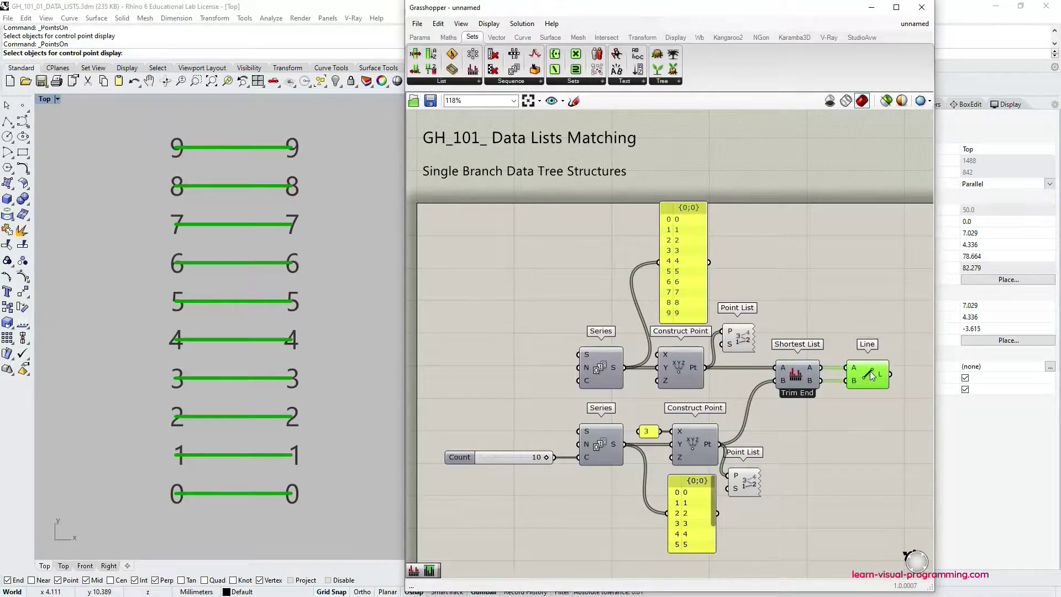
drag(870, 374, 869, 374)
- Set the Count slider to 6, leaving six lines numbered 0 to 5 in Rhino
click(856, 413)
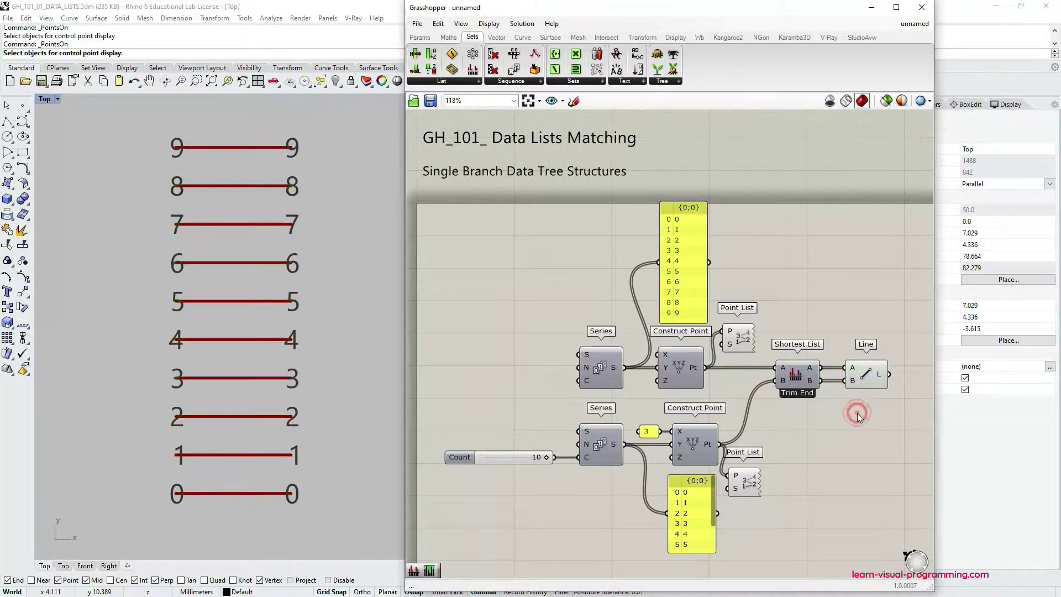
click(505, 458)
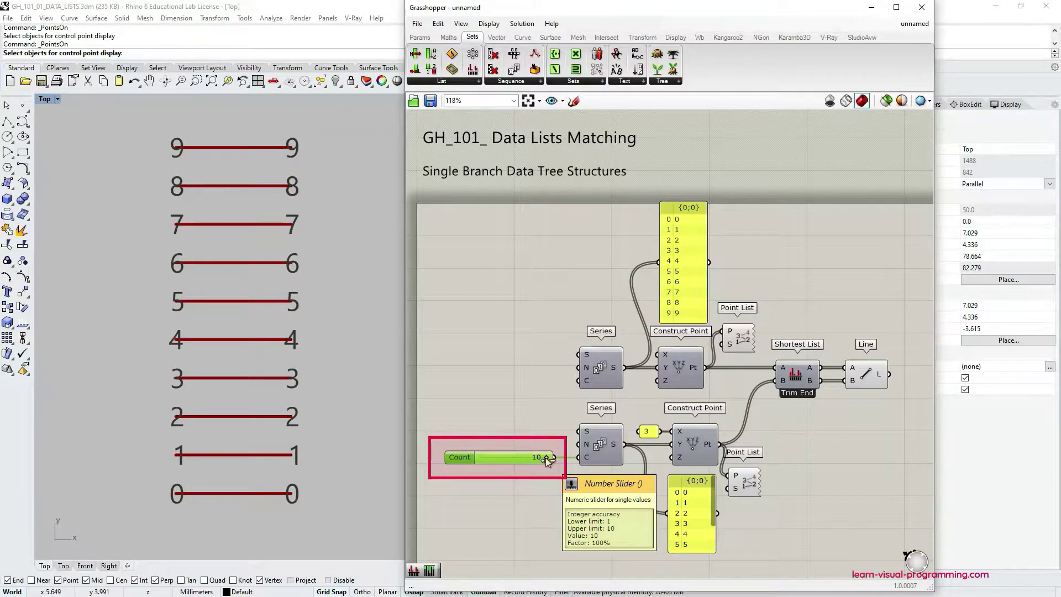
drag(545, 458, 533, 457)
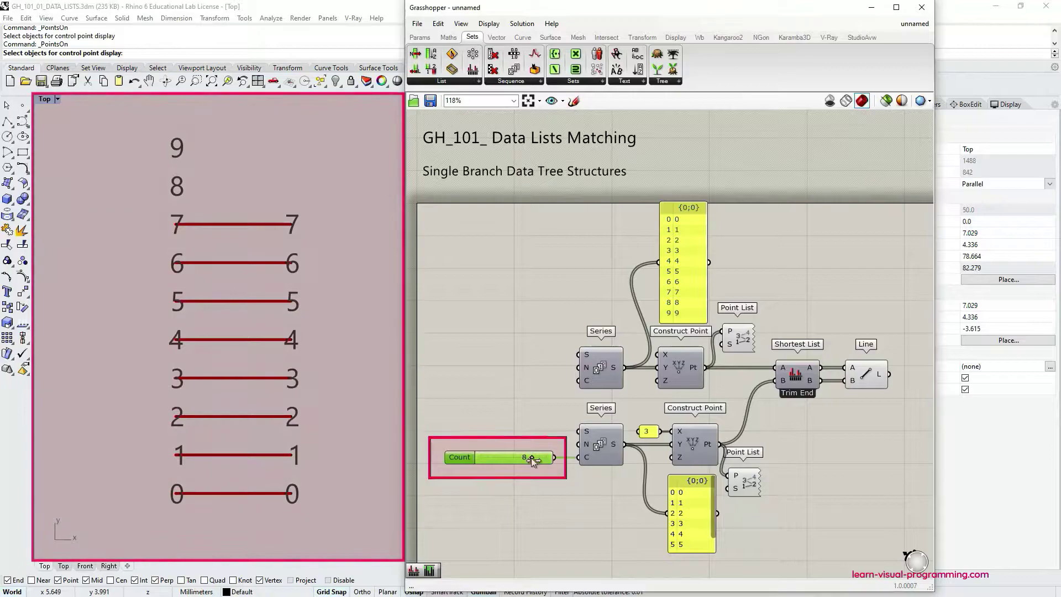
drag(532, 460, 520, 459)
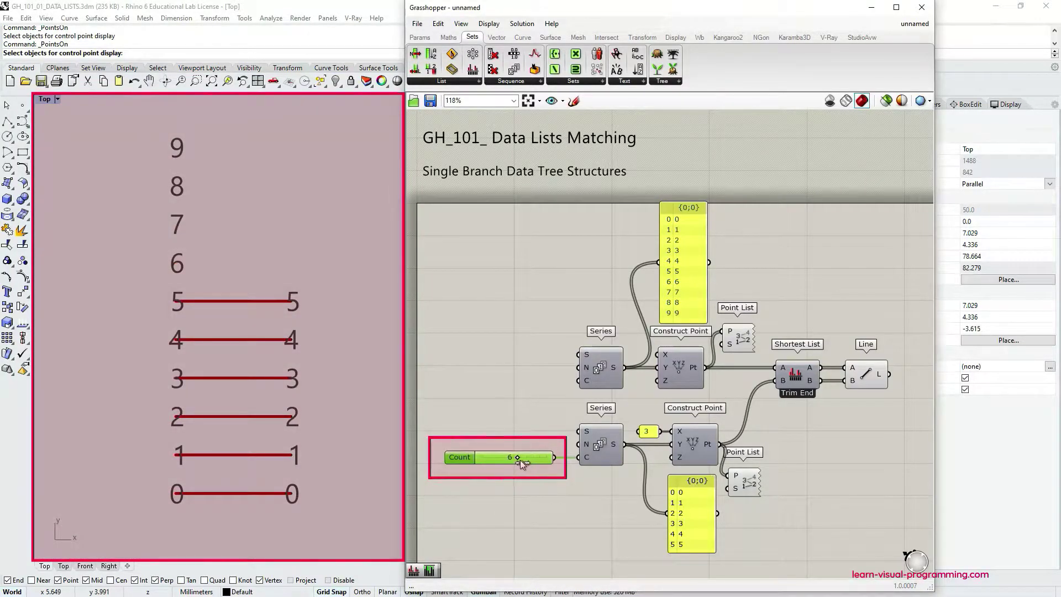
click(525, 493)
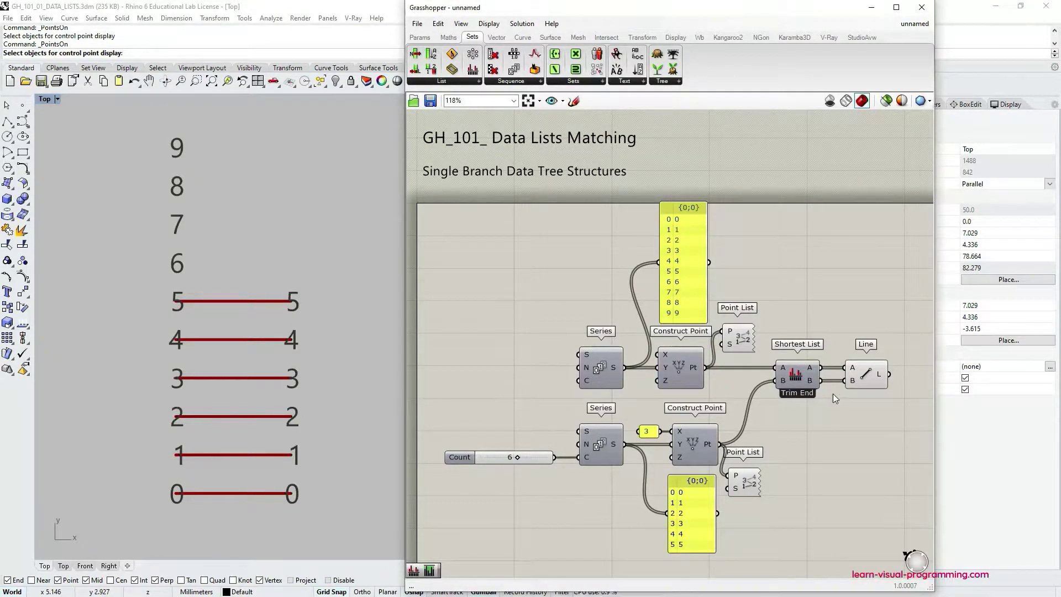
right_click(800, 378)
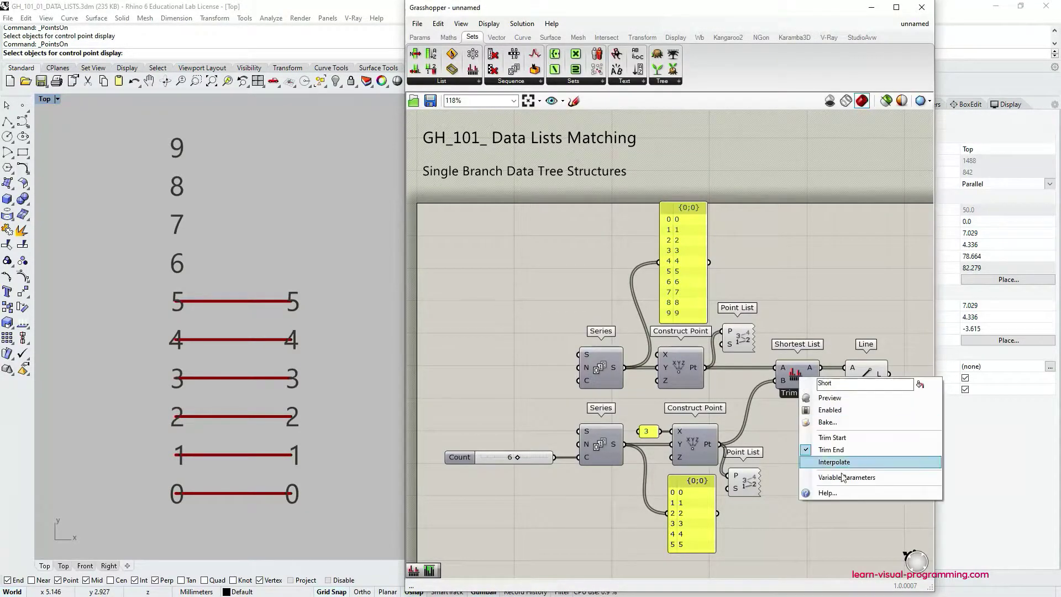
click(846, 477)
click(906, 502)
scroll(743, 545, up, 5)
scroll(748, 541, up, 3)
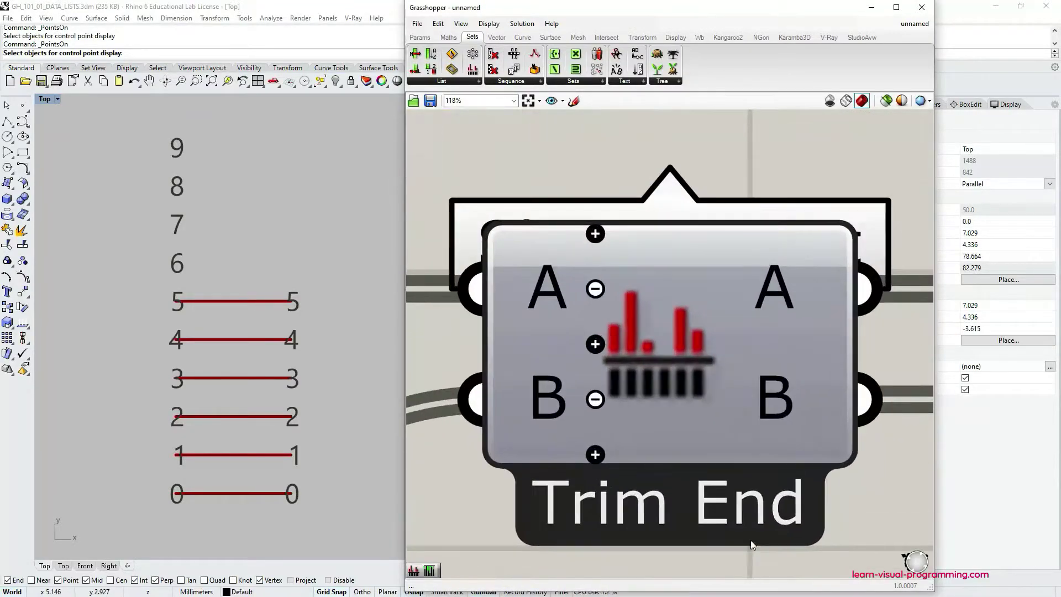
scroll(662, 442, down, 5)
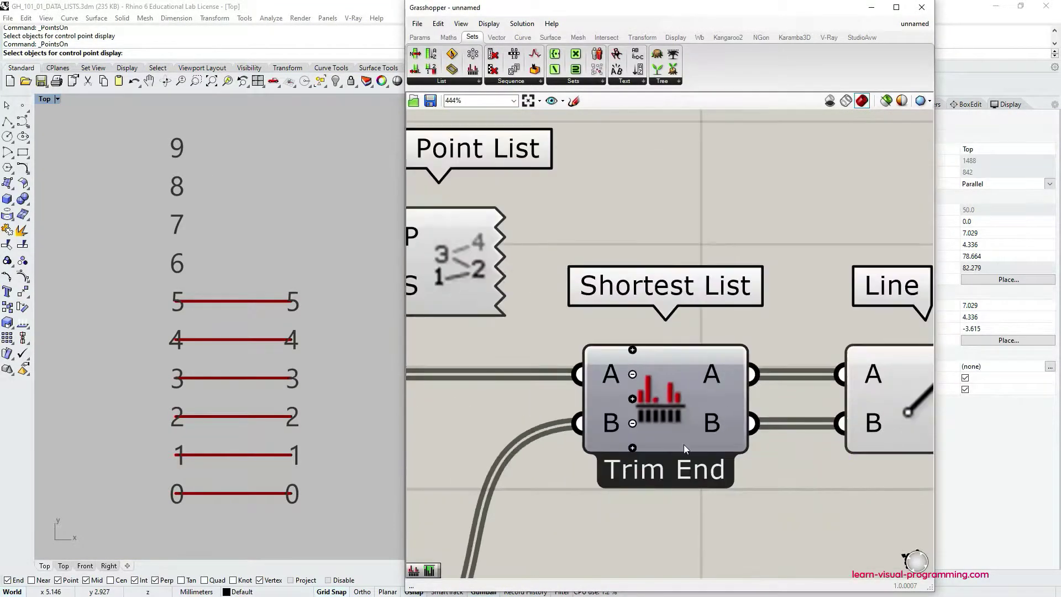
click(632, 350)
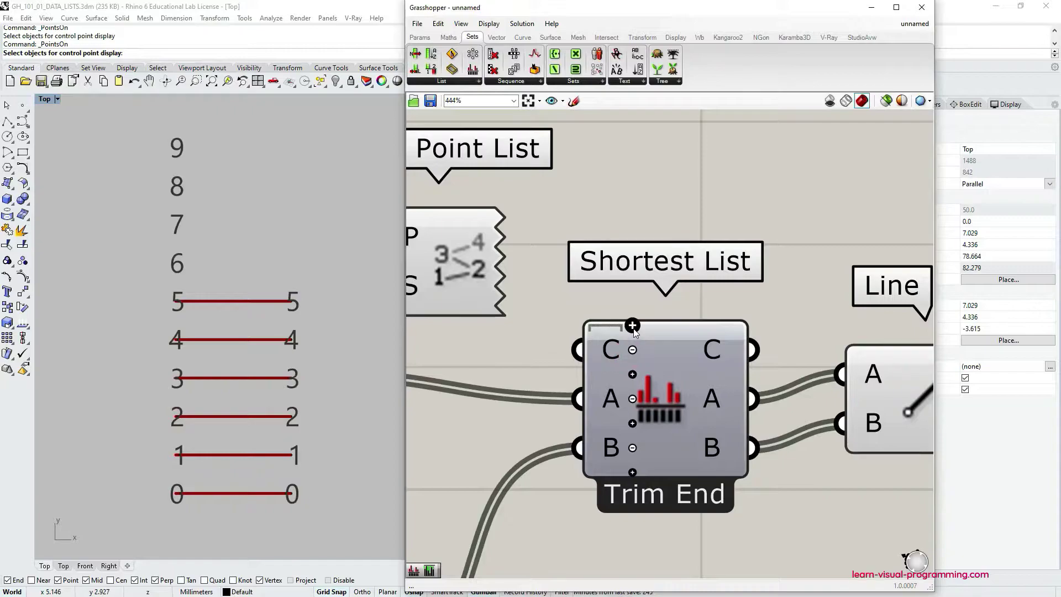
click(632, 326)
click(631, 301)
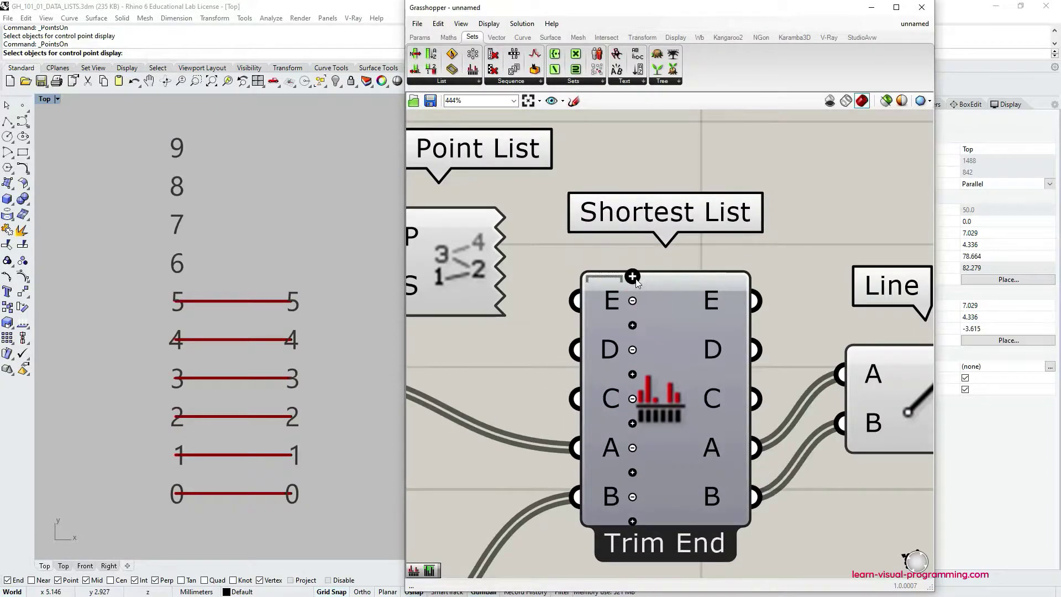
click(633, 301)
click(632, 326)
click(632, 326)
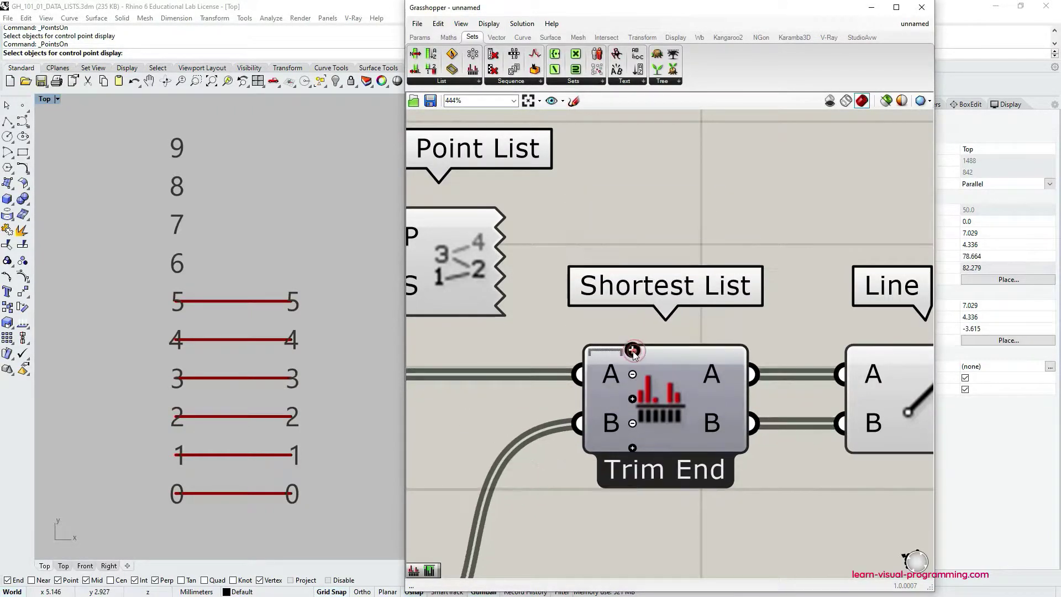
scroll(720, 387, down, 3)
scroll(719, 386, down, 4)
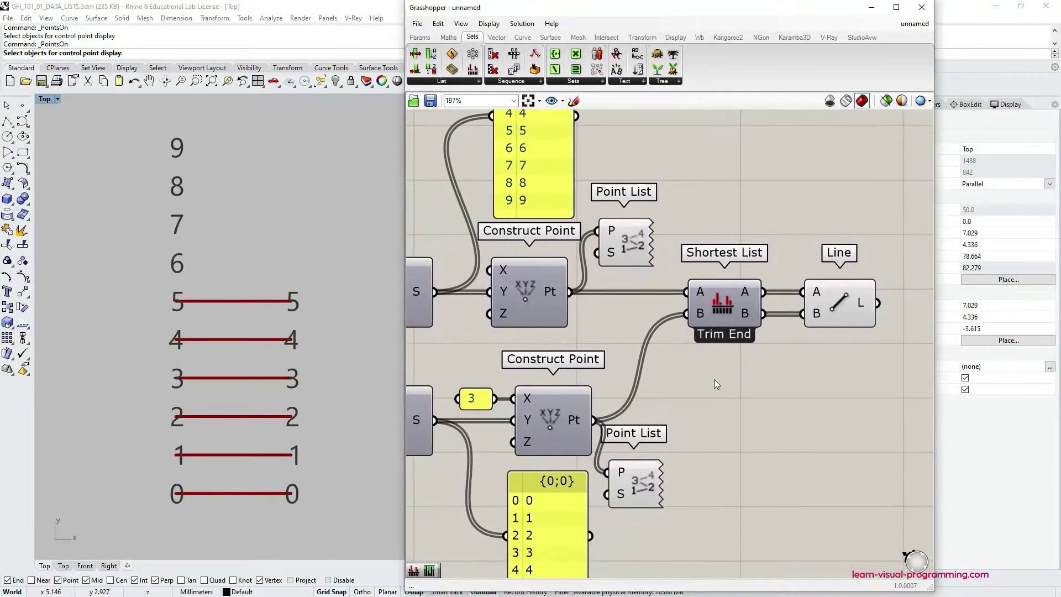
right_drag(713, 379, 799, 432)
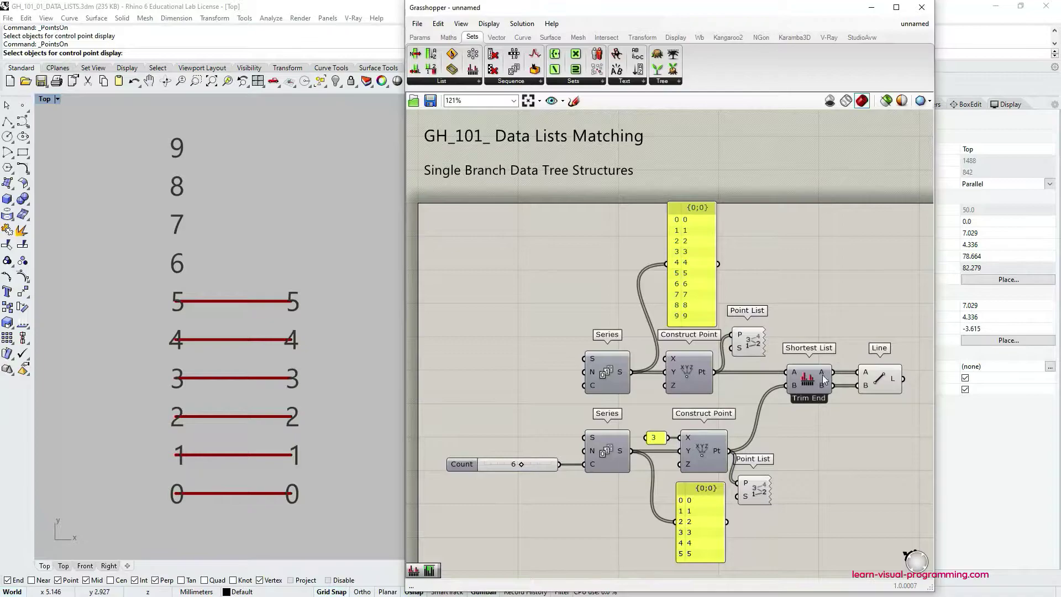
- Switch Shortest List to Trim Start so lines join points 4–9 to points 0–5
right_click(807, 378)
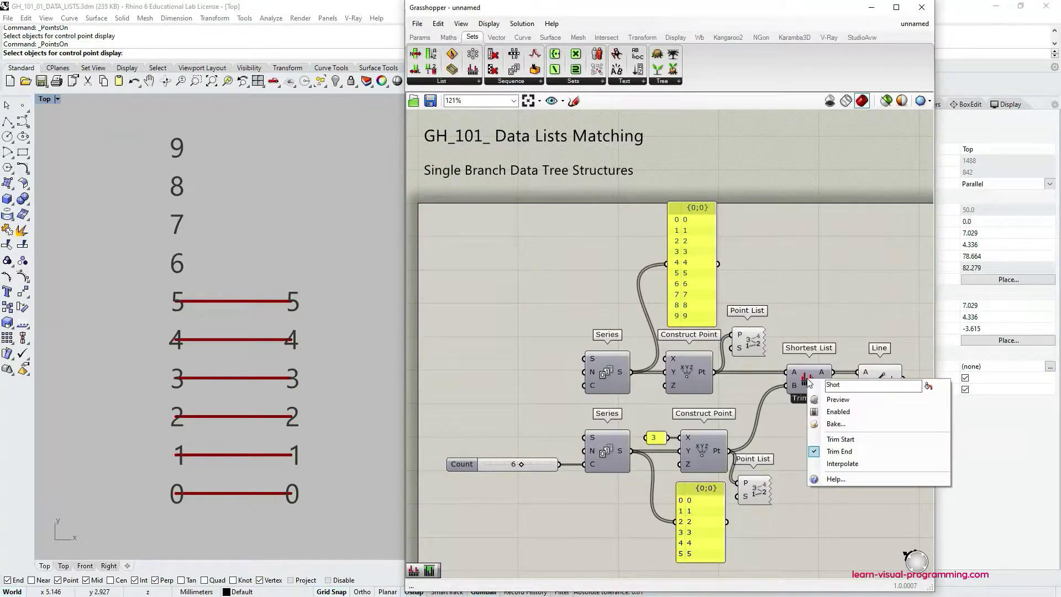
click(827, 440)
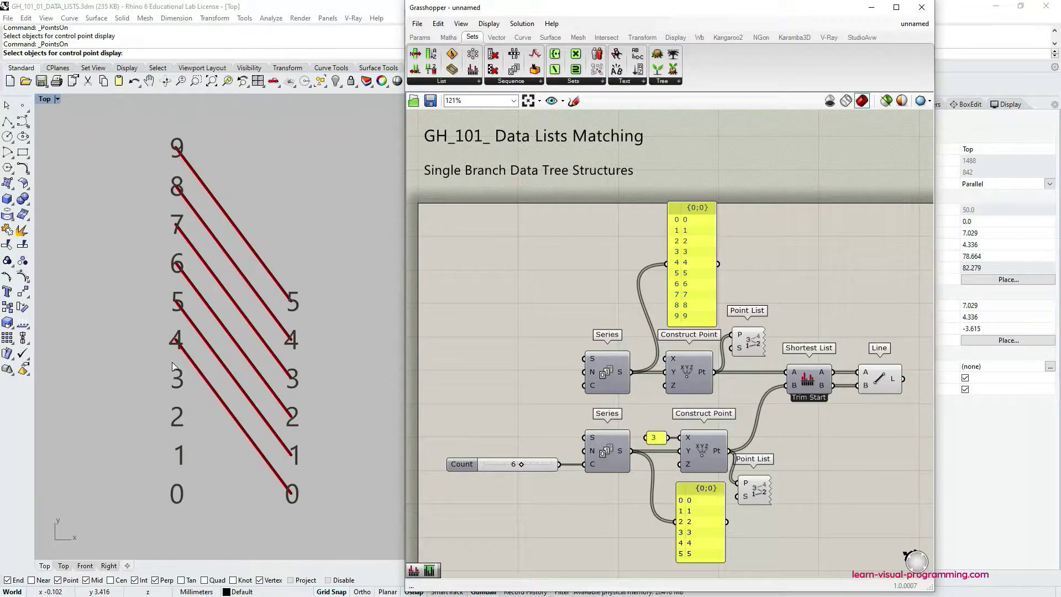
- Try Interpolate and Trim Start on Shortest List, then settle on Trim End
right_click(807, 381)
click(837, 454)
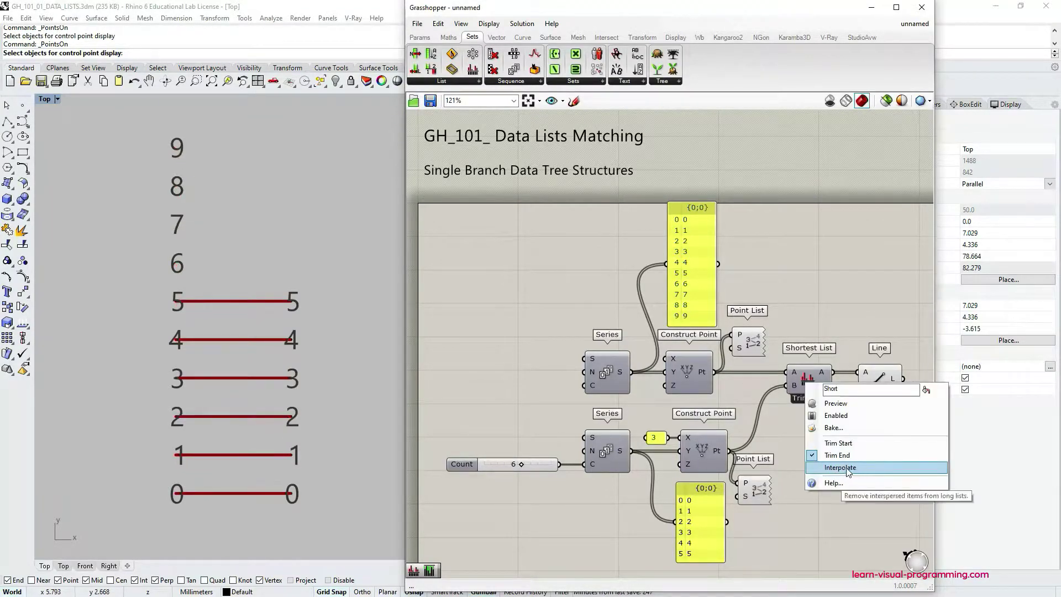
click(840, 468)
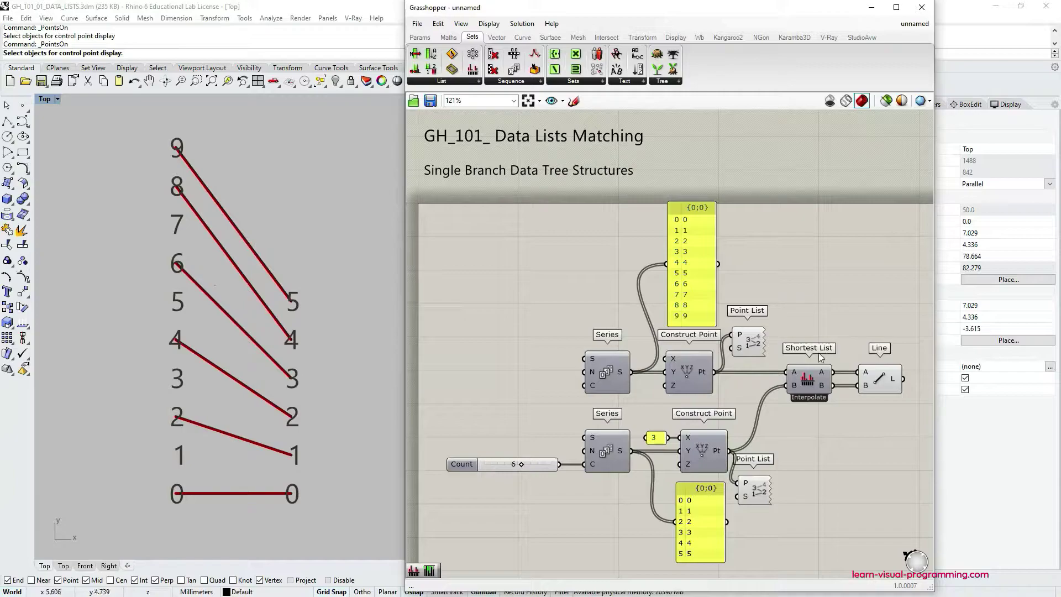
right_click(806, 386)
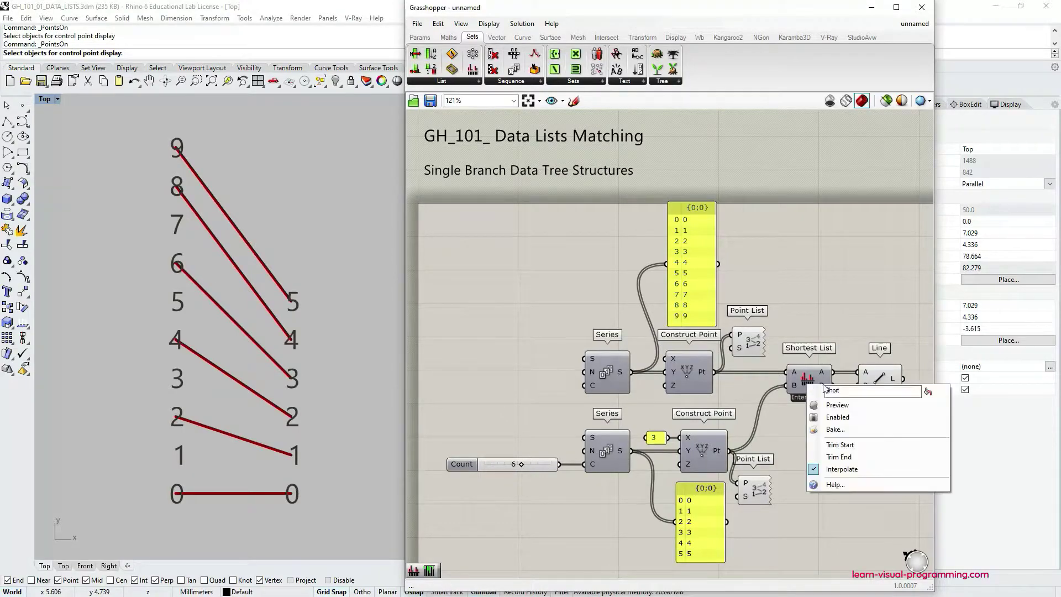
click(828, 457)
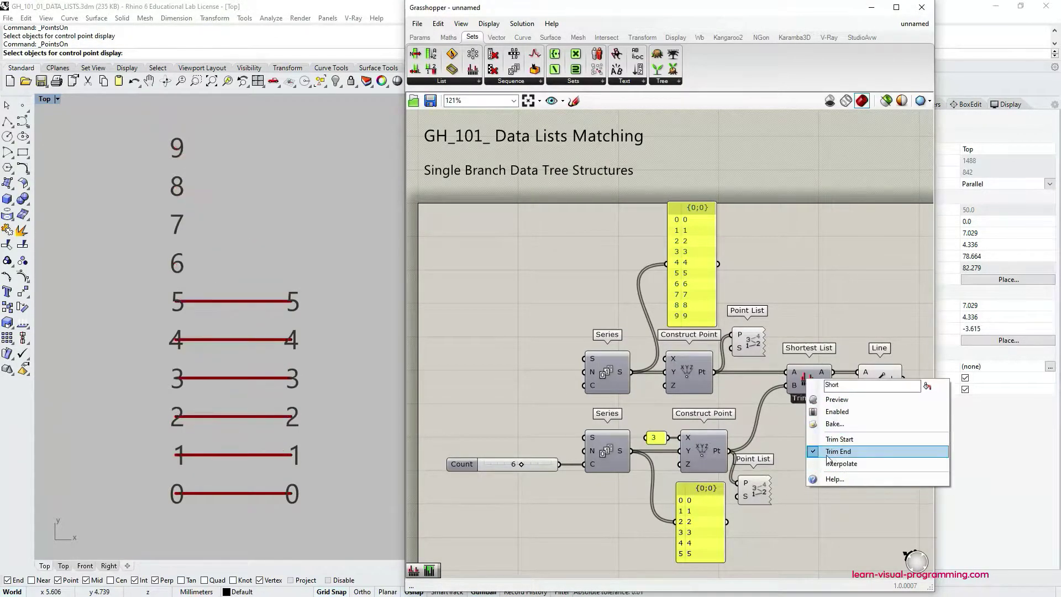
click(829, 439)
right_click(805, 386)
click(824, 456)
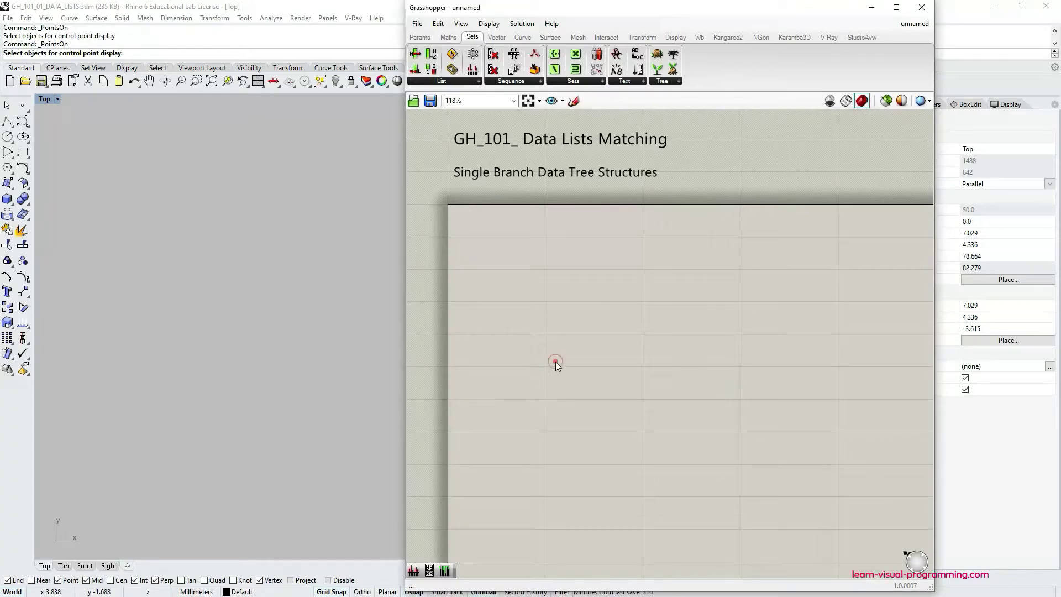
- Place a panel from Params > Input and enter the values 7, 10, 21
click(422, 37)
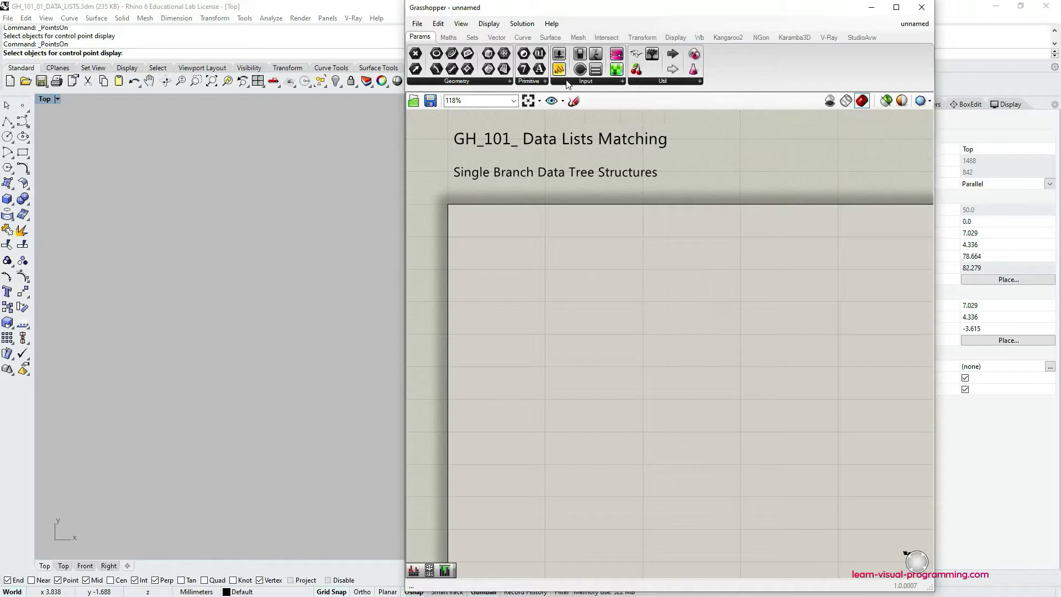
drag(559, 70, 553, 296)
click(564, 301)
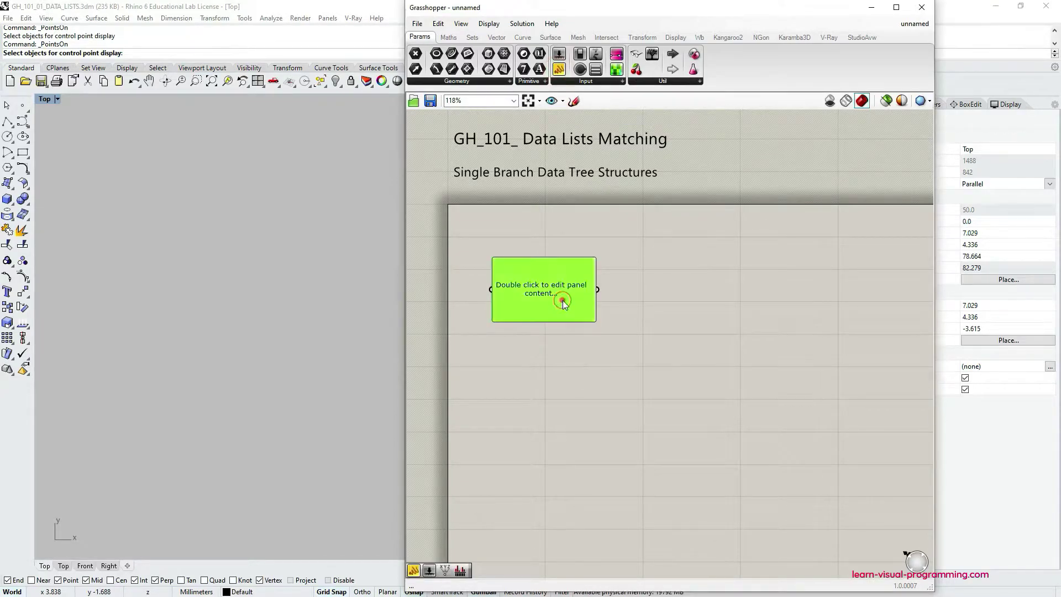
click(570, 349)
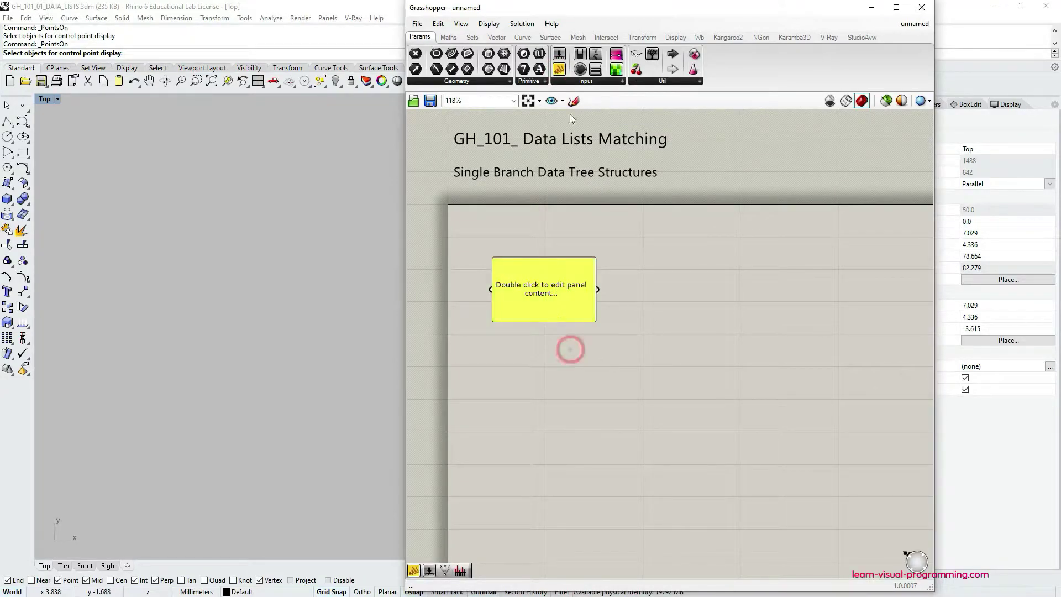
double_click(556, 302)
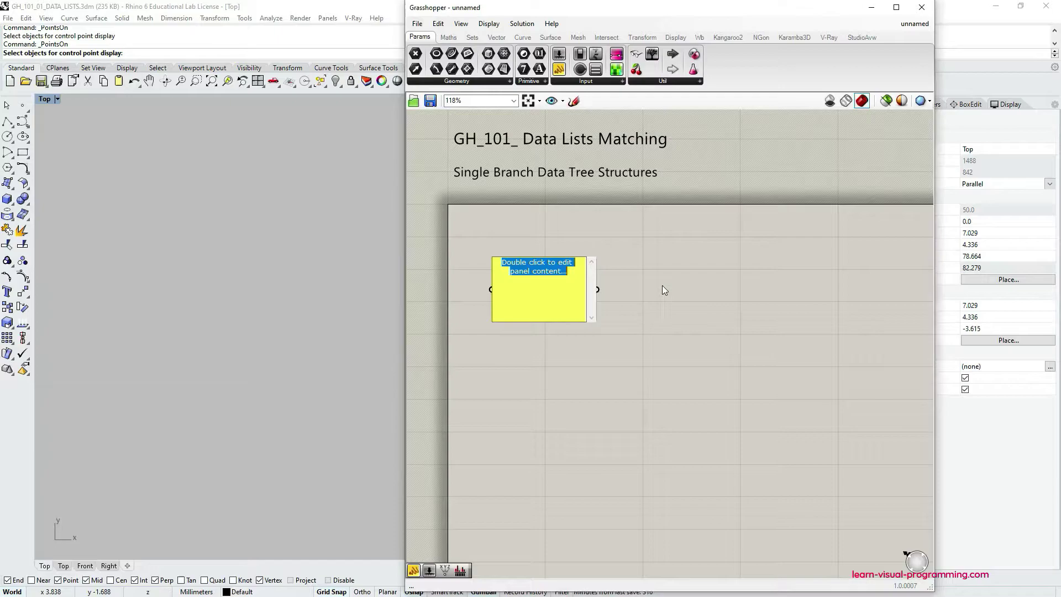
text(7)
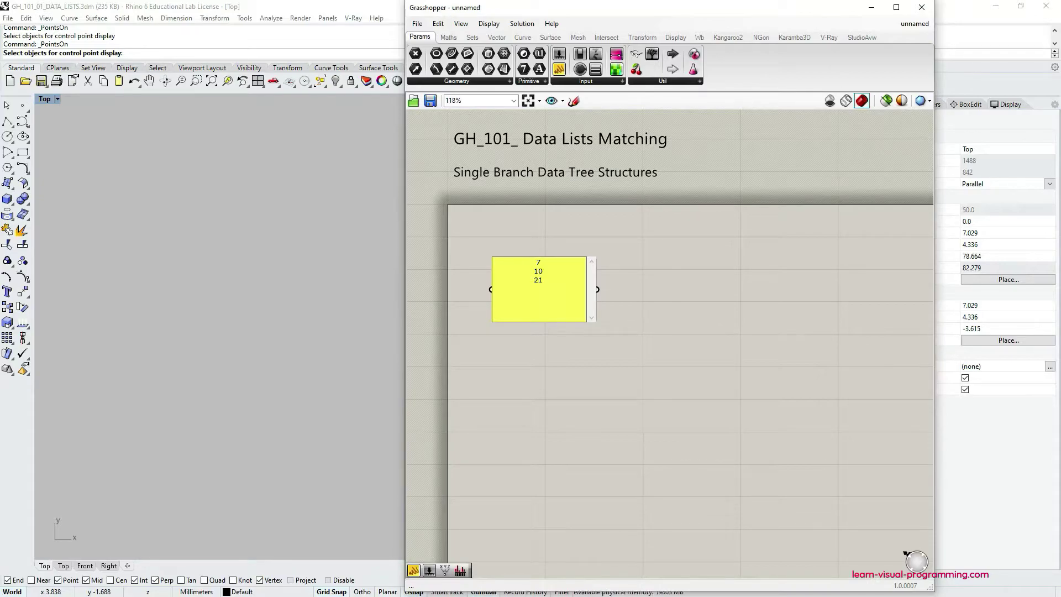
click(645, 258)
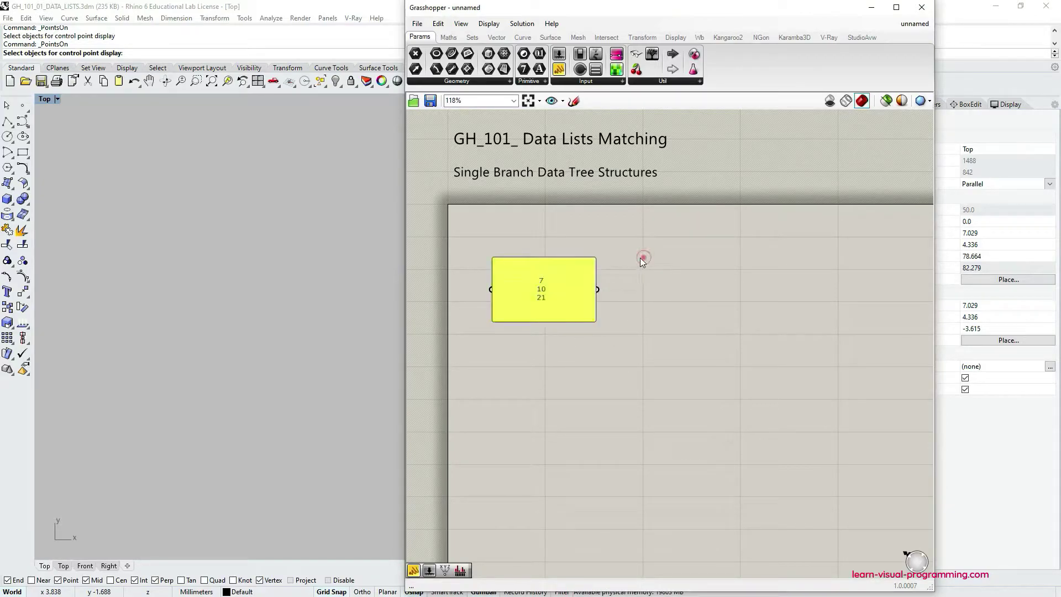
click(572, 300)
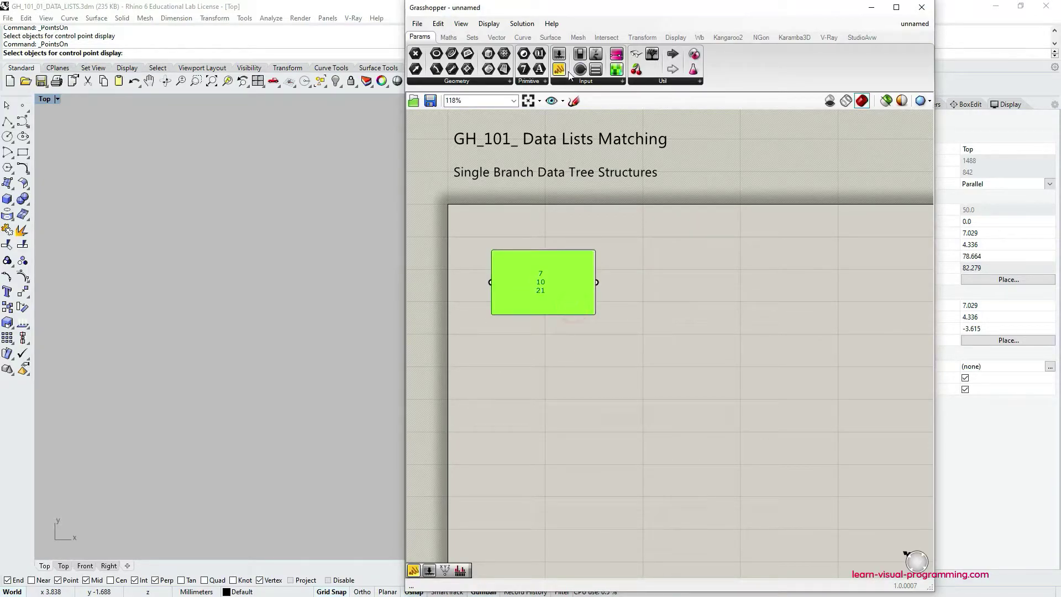
- Add a second panel beneath the narrowed 7, 10, 21 panel
drag(559, 69, 561, 430)
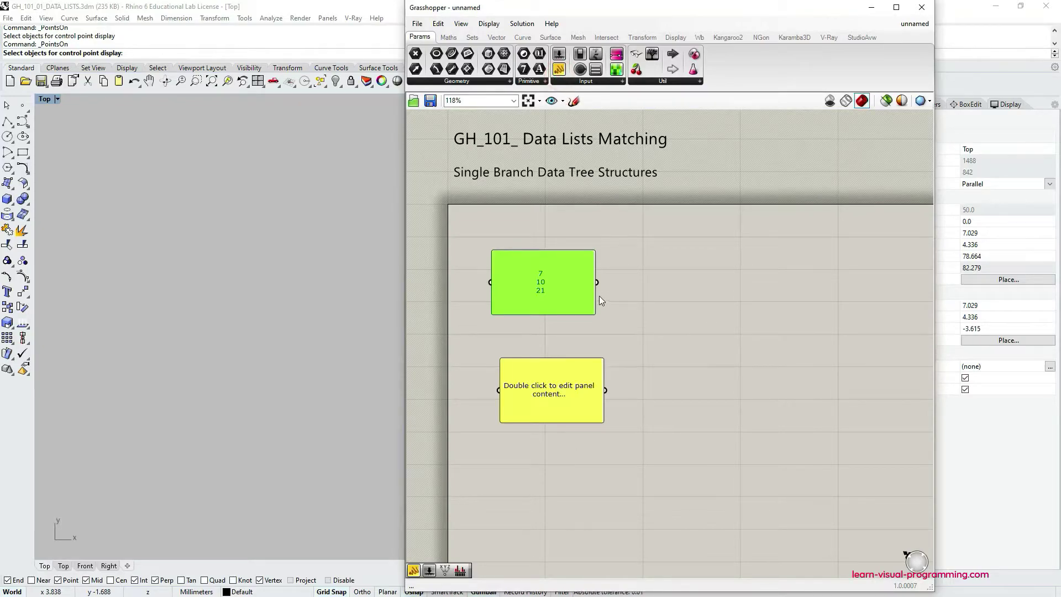
drag(598, 296, 560, 276)
drag(558, 401, 573, 360)
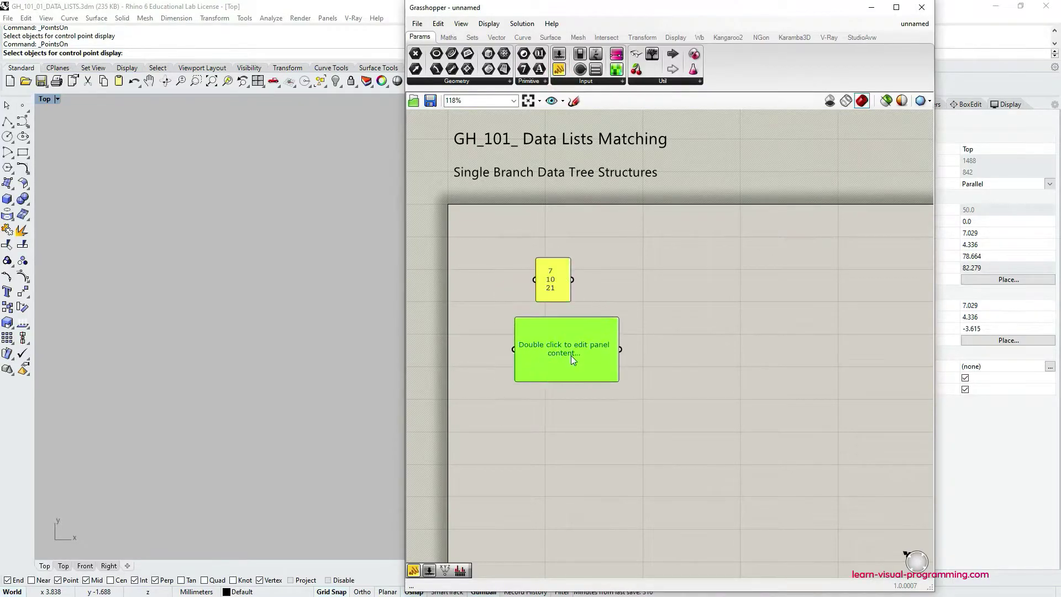
- Enter 3, 20, 9, 8, 17, 29, 32 on separate lines in the second panel and narrow it
double_click(573, 359)
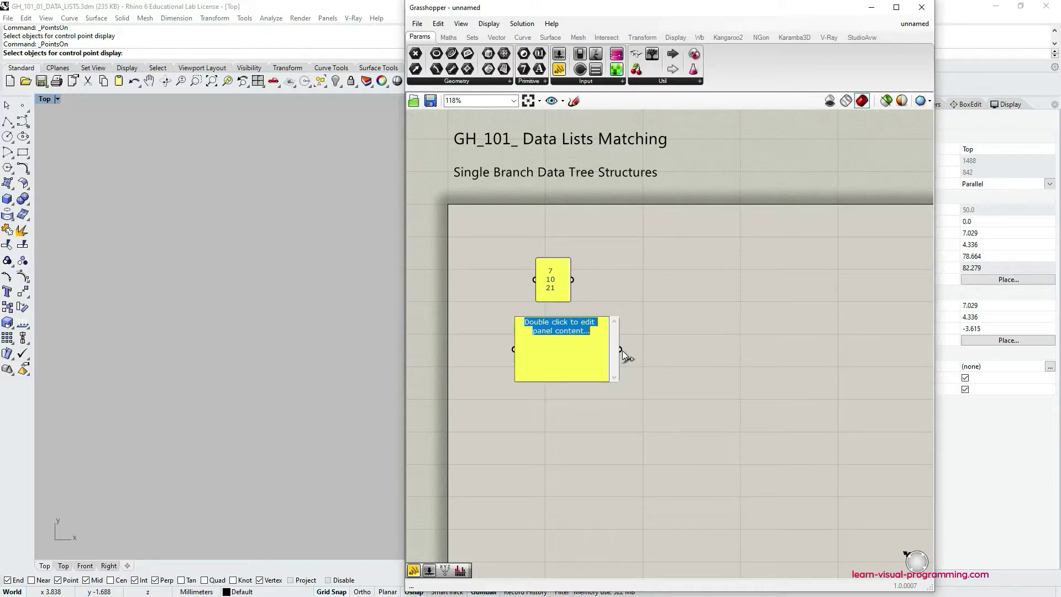
text(3)
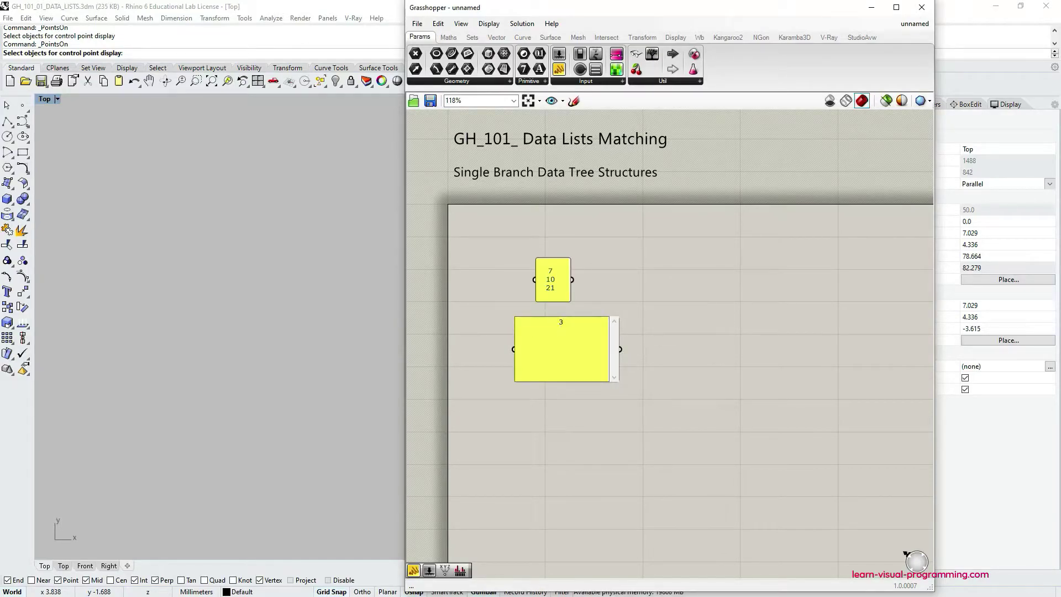
key(Return)
text(1)
key(BackSpace)
text(2)
text(9)
text(1)
text(7)
key(Return)
text(29)
key(Return)
text(32)
click(670, 385)
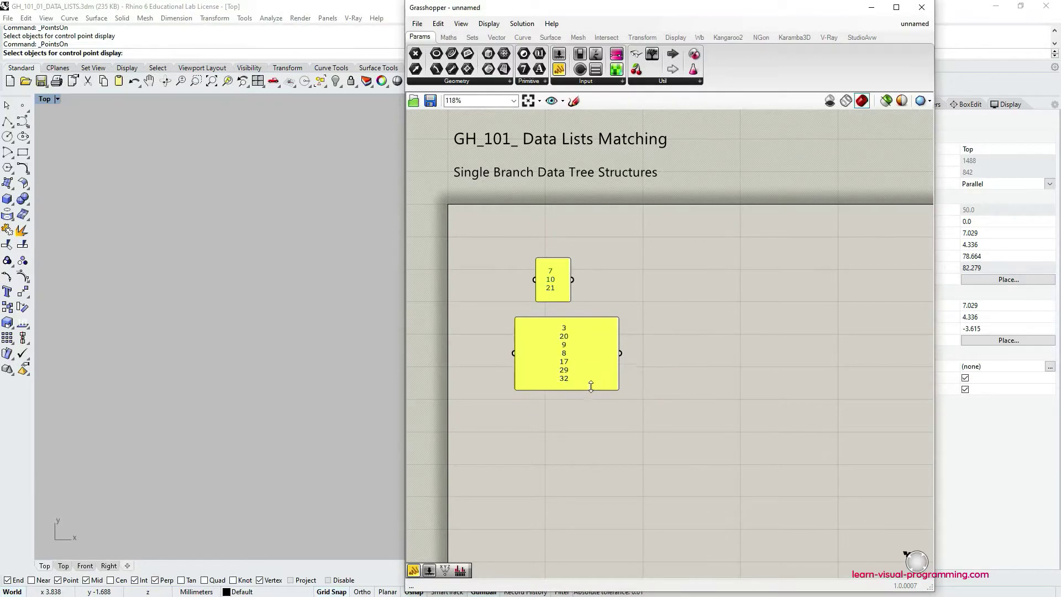
drag(617, 362, 552, 362)
drag(545, 354, 565, 352)
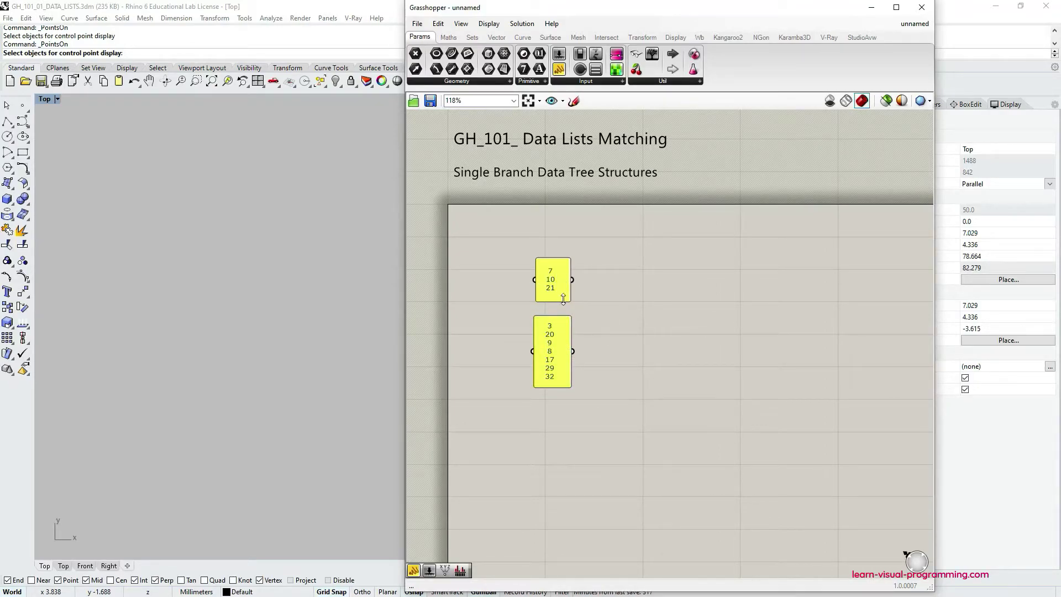
click(585, 353)
- Place Addition from Maths, wiring the 7, 10, 21 panel to A and the seven-value panel to B
click(448, 37)
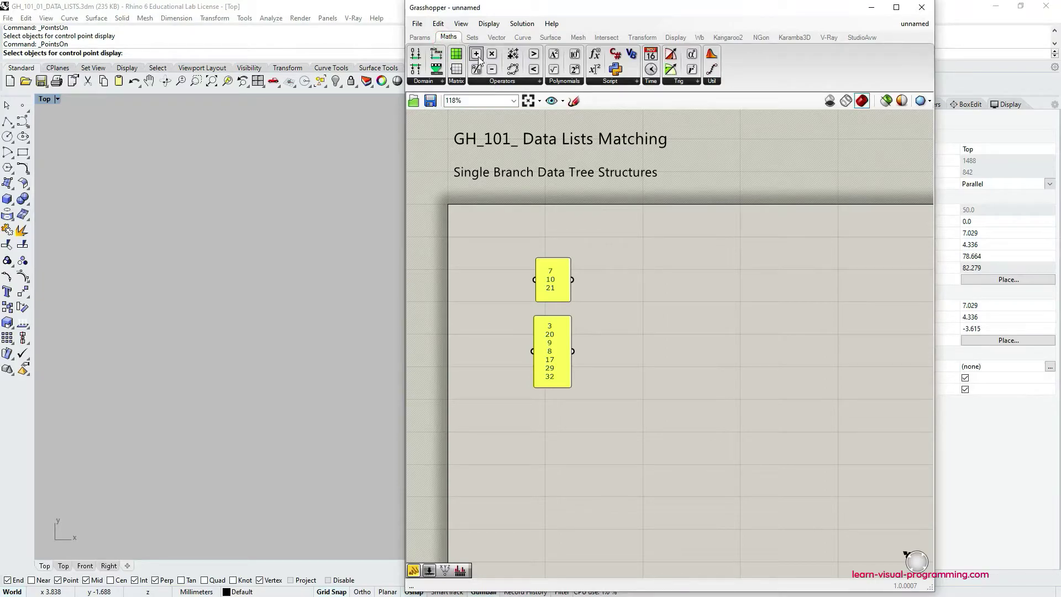
drag(476, 57, 638, 313)
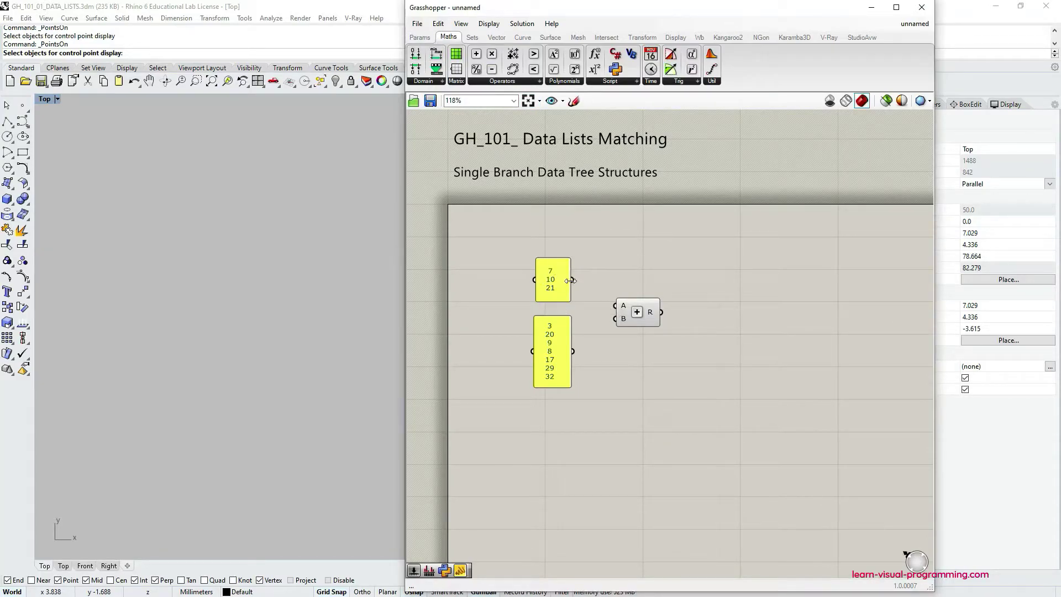
drag(572, 279, 616, 306)
drag(573, 352, 614, 319)
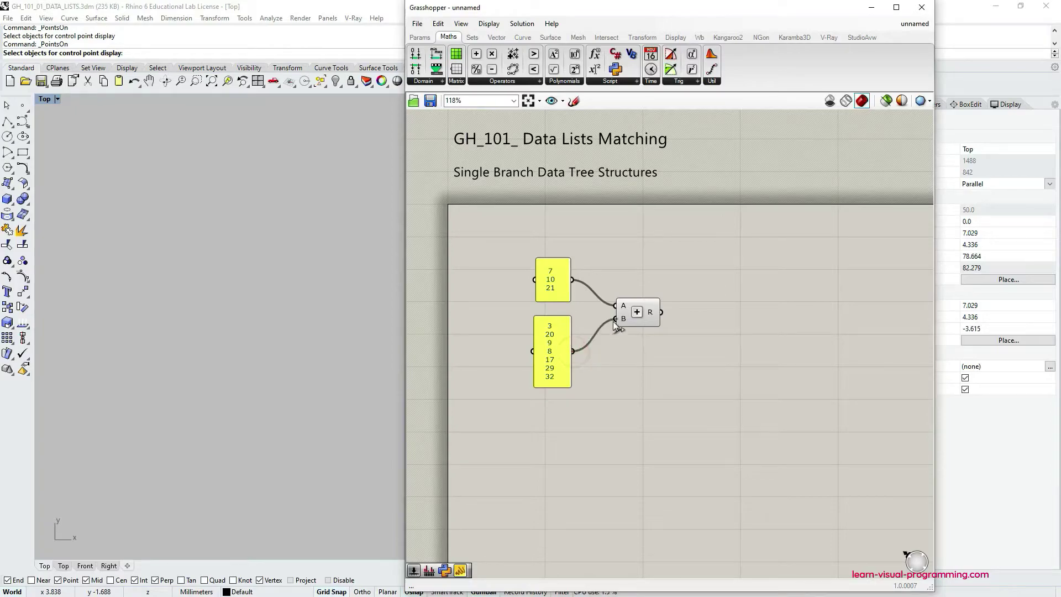
- Place a new panel right of Addition and feed it the R output
click(417, 39)
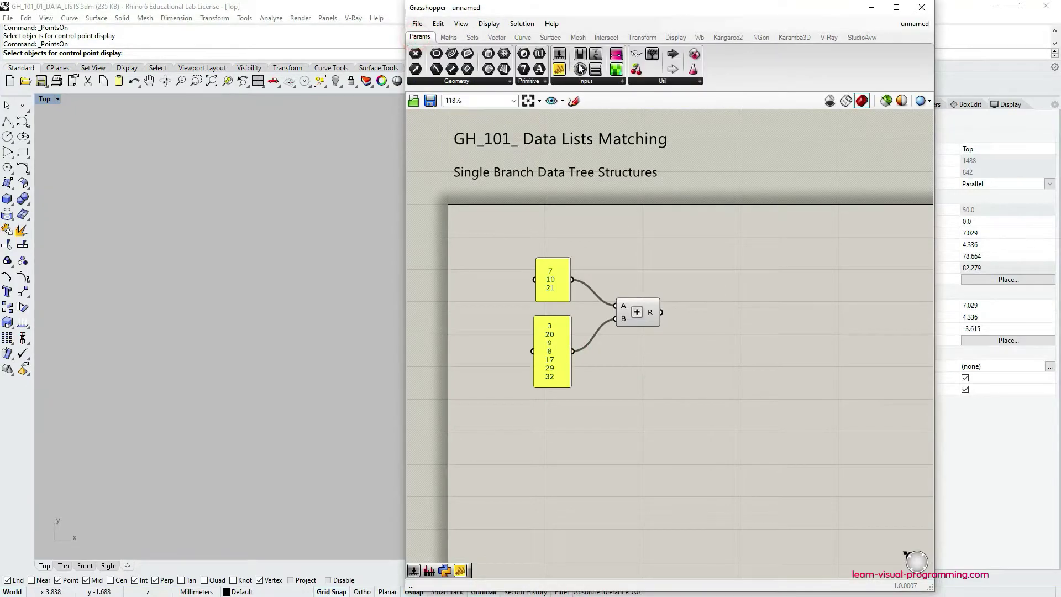
drag(558, 69, 761, 321)
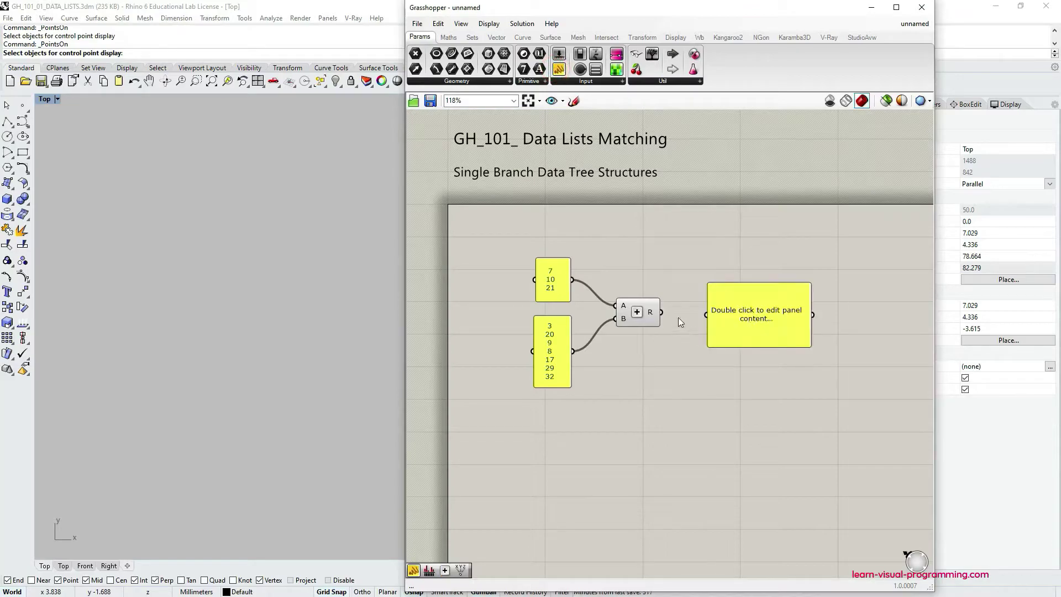
drag(663, 316, 742, 312)
click(738, 363)
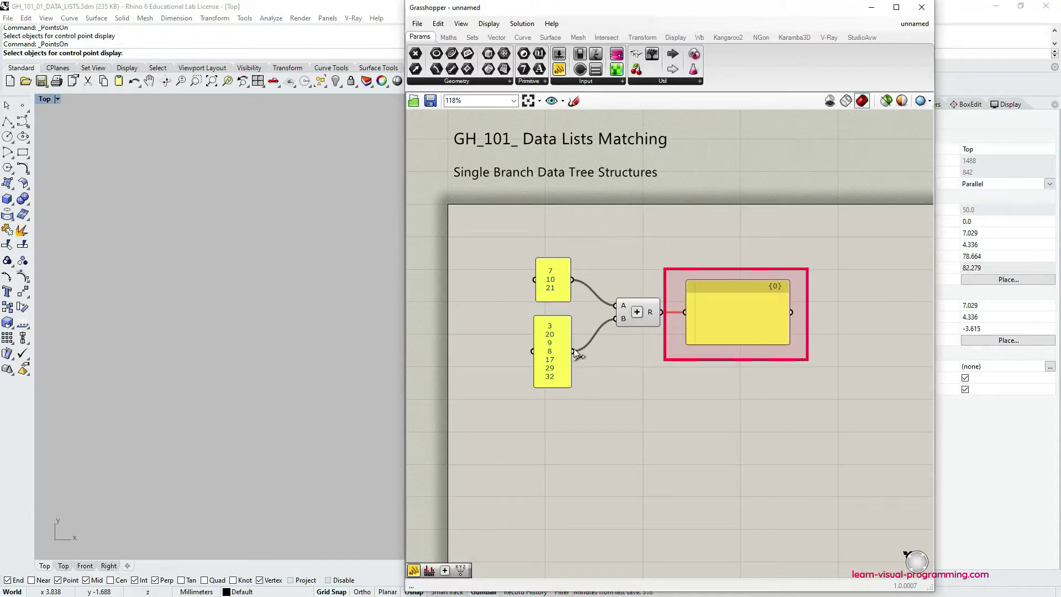
- Select the two input panels in turn to inspect their connections
click(555, 283)
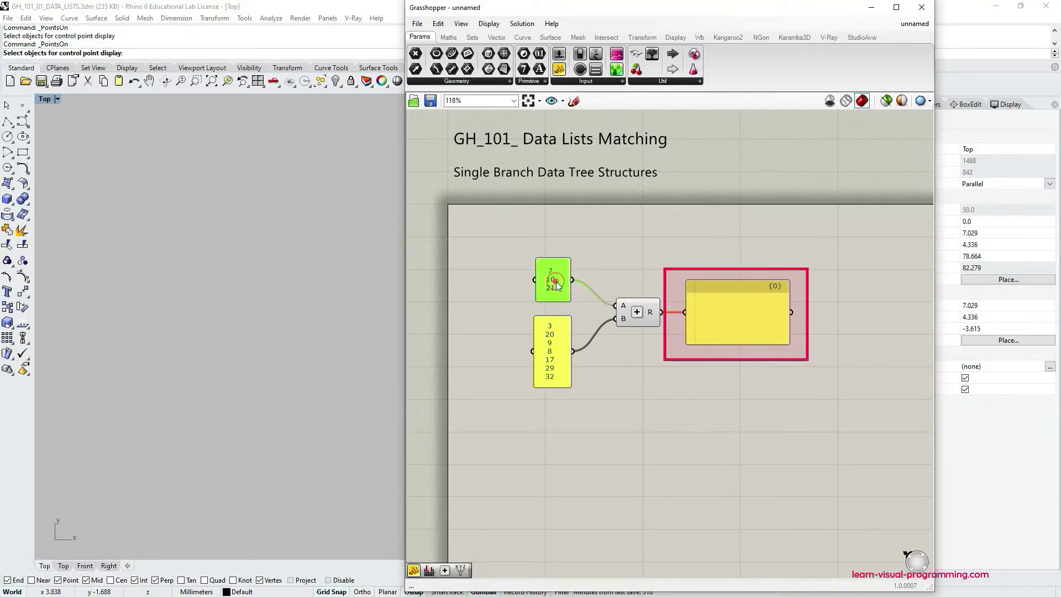
click(564, 340)
click(558, 287)
click(561, 377)
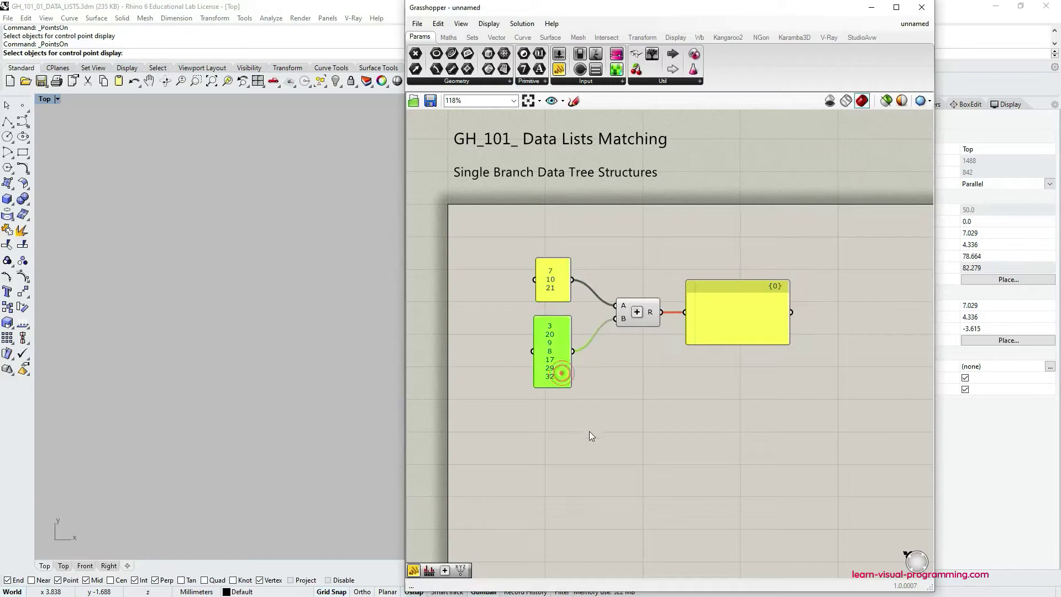
click(558, 287)
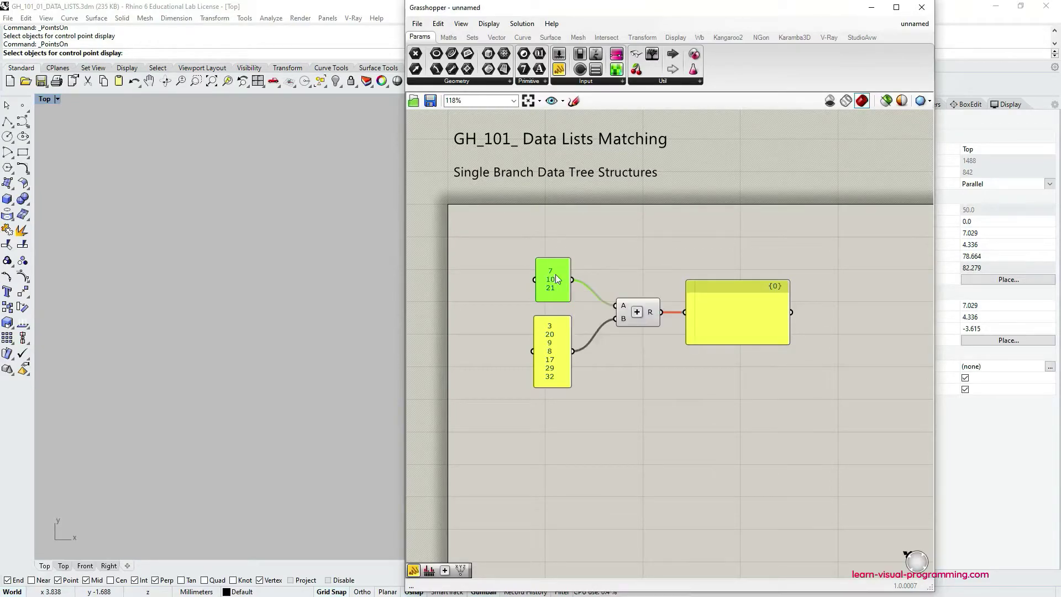
- Turn off Multiline Data on both input panels and enlarge the result panel to show 10, 30, 30, 29, 38, 50, 53
right_click(556, 274)
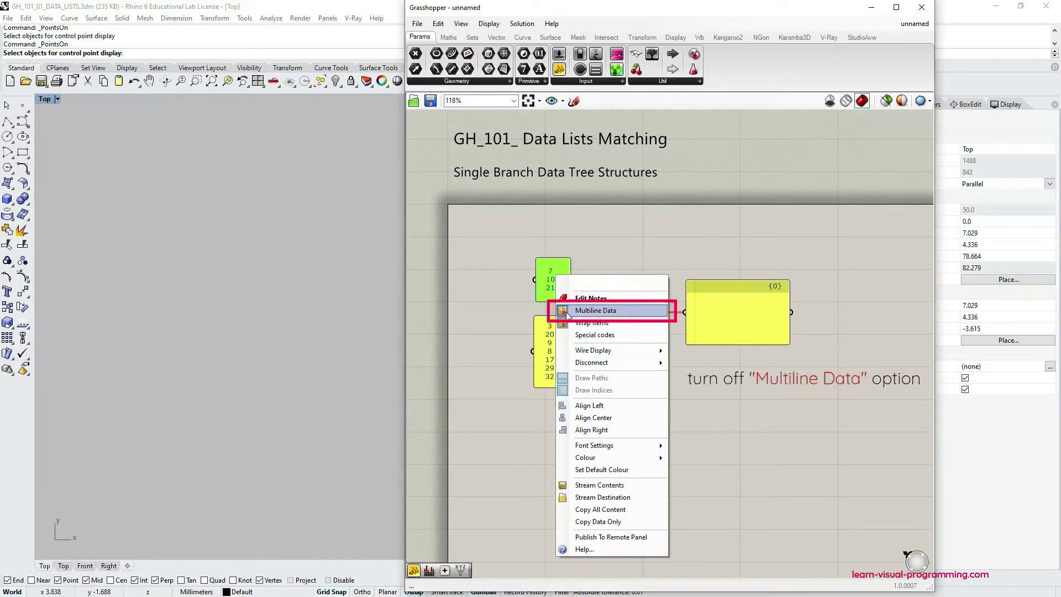
click(566, 313)
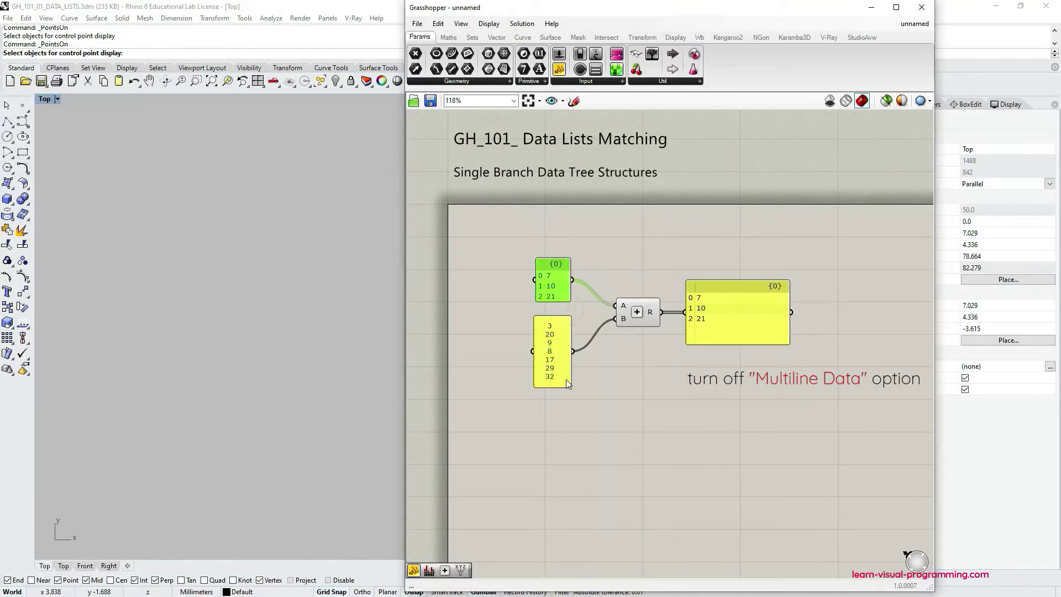
mouse_move(552, 284)
mouse_down()
mouse_move(552, 303)
mouse_move(557, 287)
mouse_up()
right_click(556, 356)
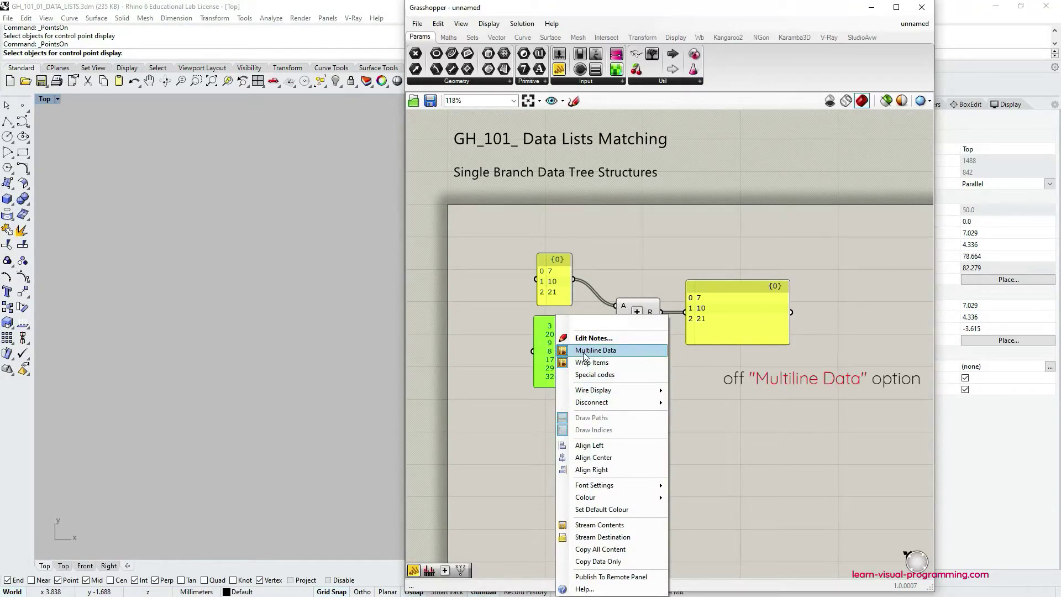
click(584, 351)
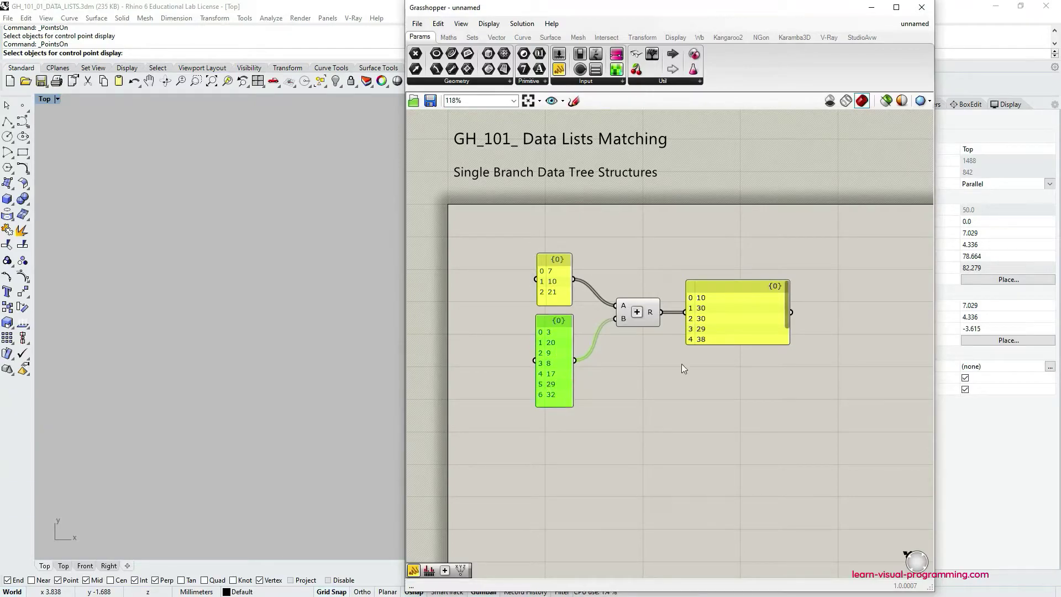
drag(721, 345, 741, 332)
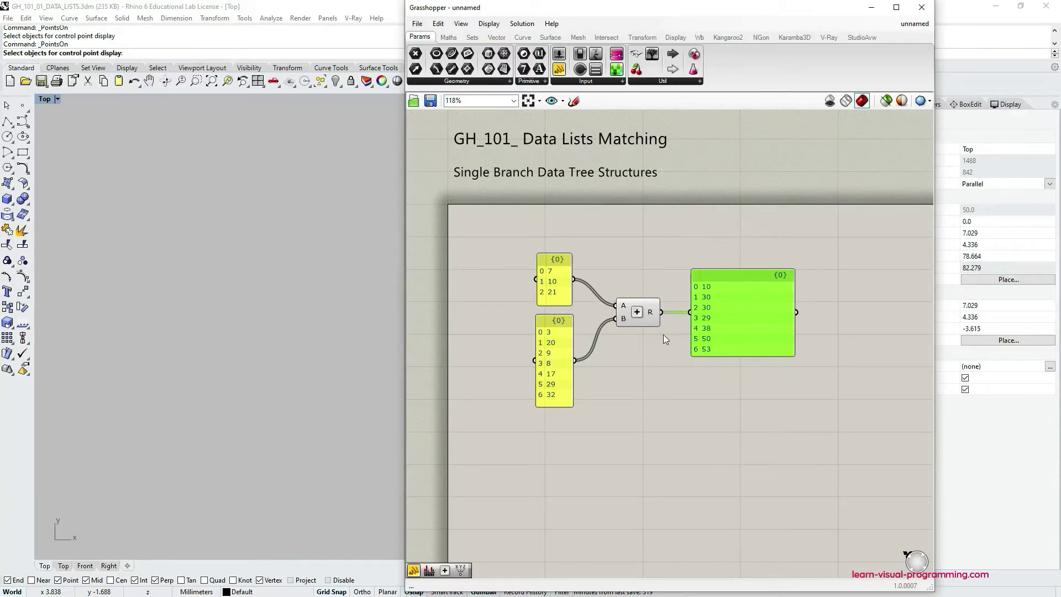
- Narrow the result panel and shift the input panels, Addition and result panel into a neater layout
click(629, 387)
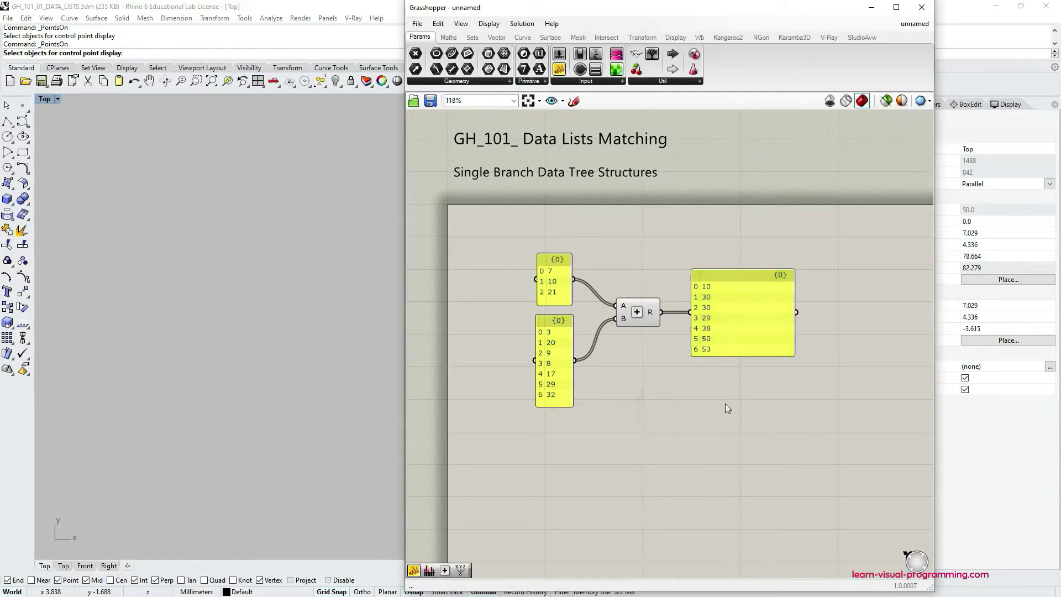
drag(794, 328, 732, 324)
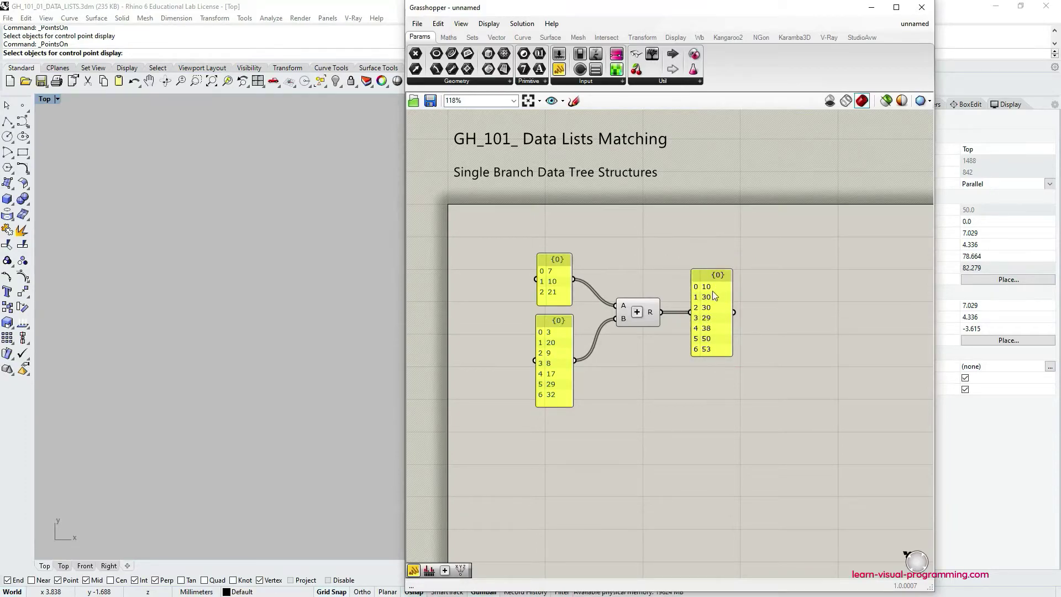
drag(550, 316, 550, 323)
drag(547, 258, 574, 311)
scroll(604, 329, up, 3)
drag(731, 325, 721, 353)
drag(840, 335, 833, 362)
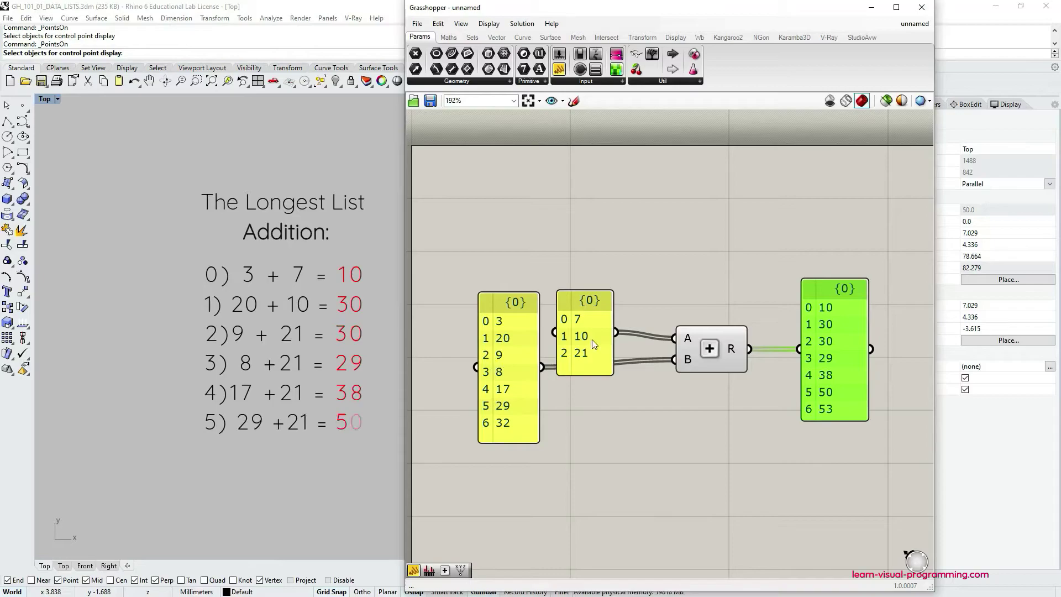
- Move the 7, 10, 21 panel above the seven-value panel, keeping its wire to input A
click(571, 302)
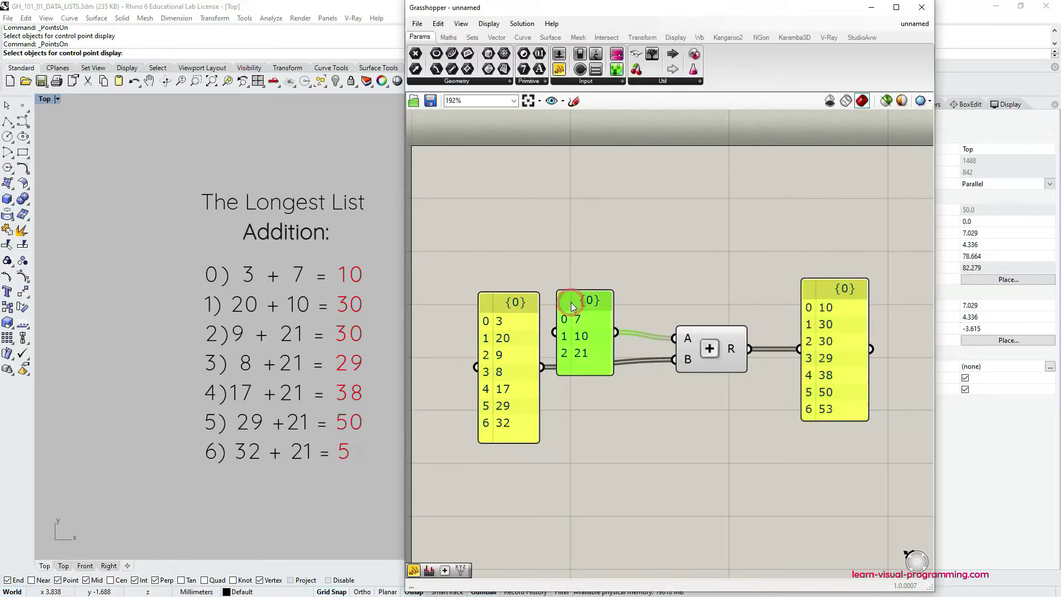
click(582, 381)
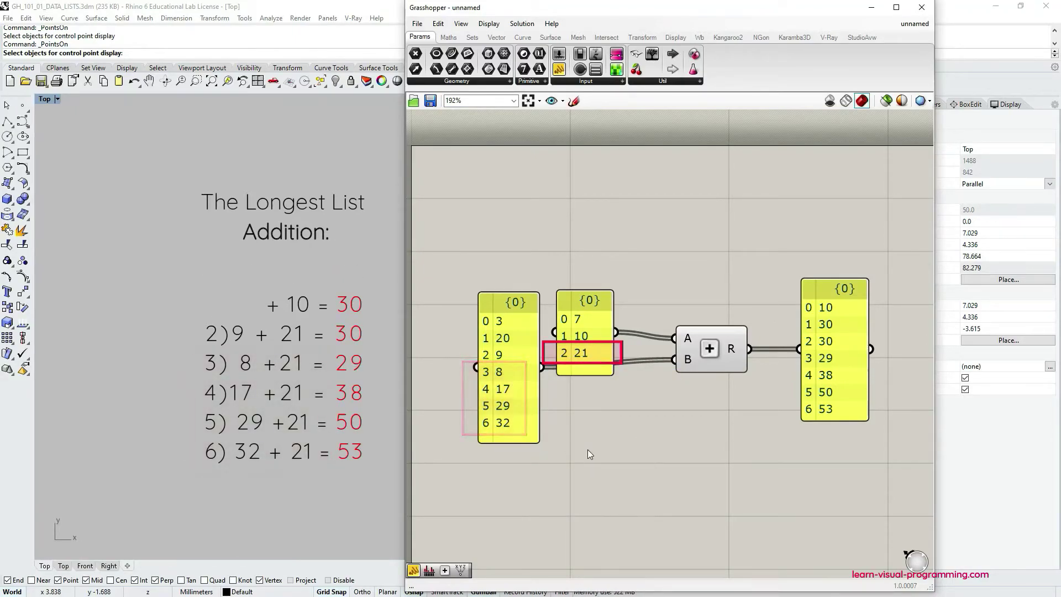
scroll(572, 377, down, 1)
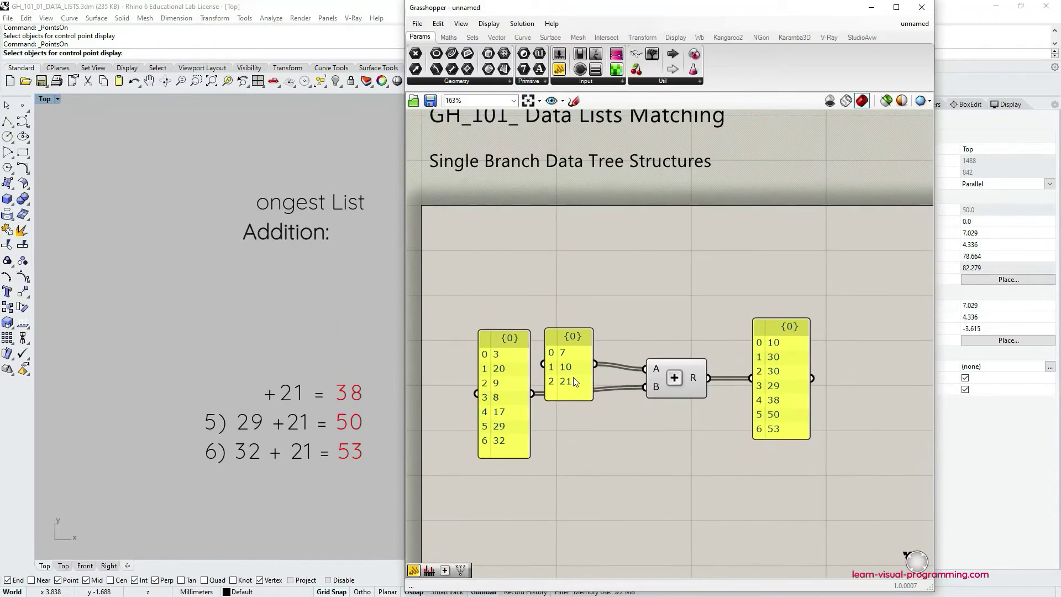
drag(572, 376, 509, 298)
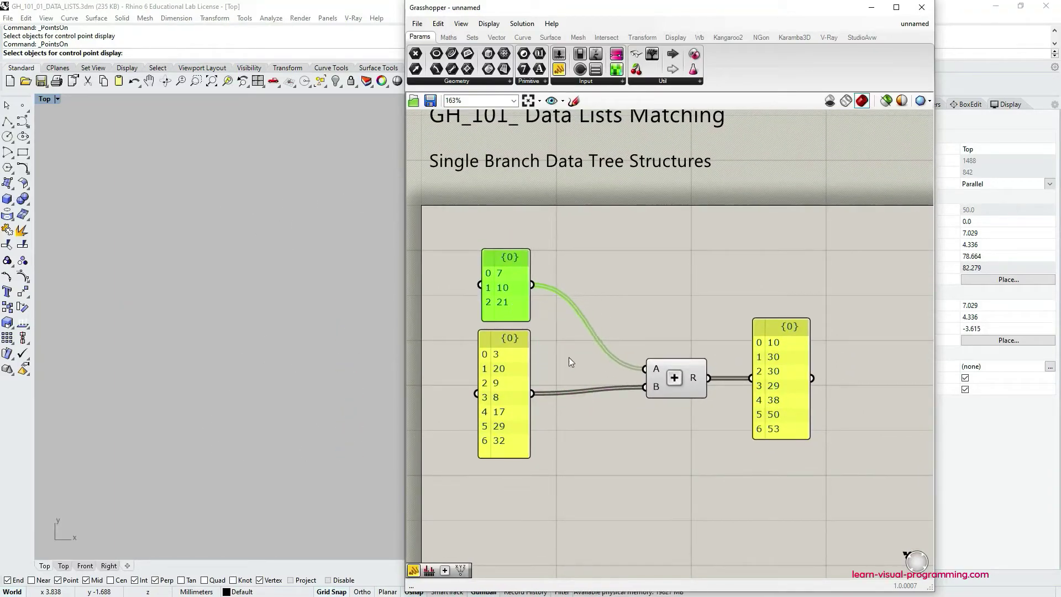
- Shift the Addition and result panel aside and place a Shortest List component from Sets > List
drag(681, 383, 680, 388)
drag(787, 403, 803, 408)
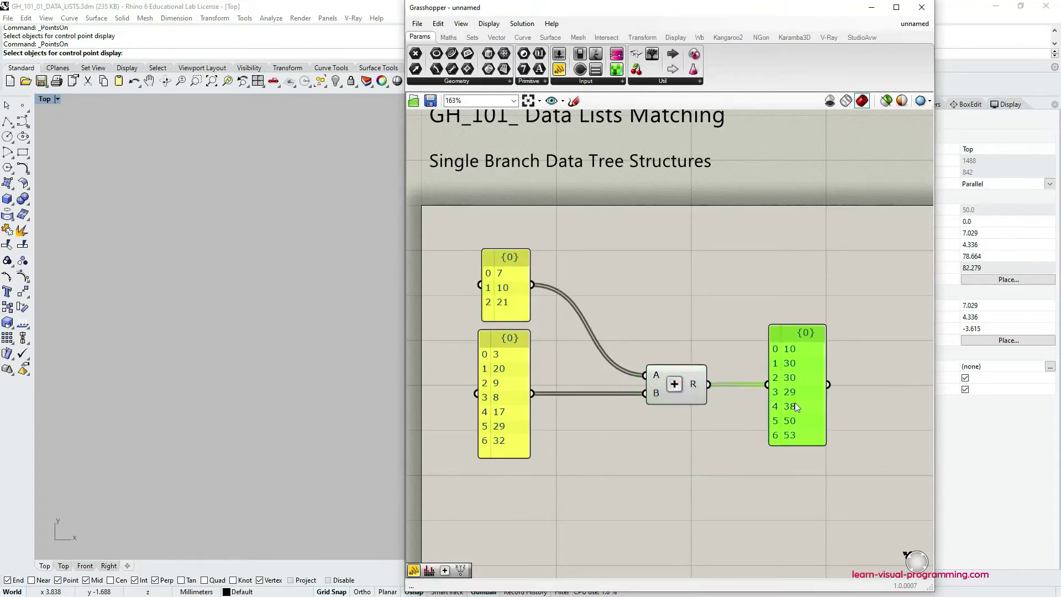
right_drag(636, 399, 636, 439)
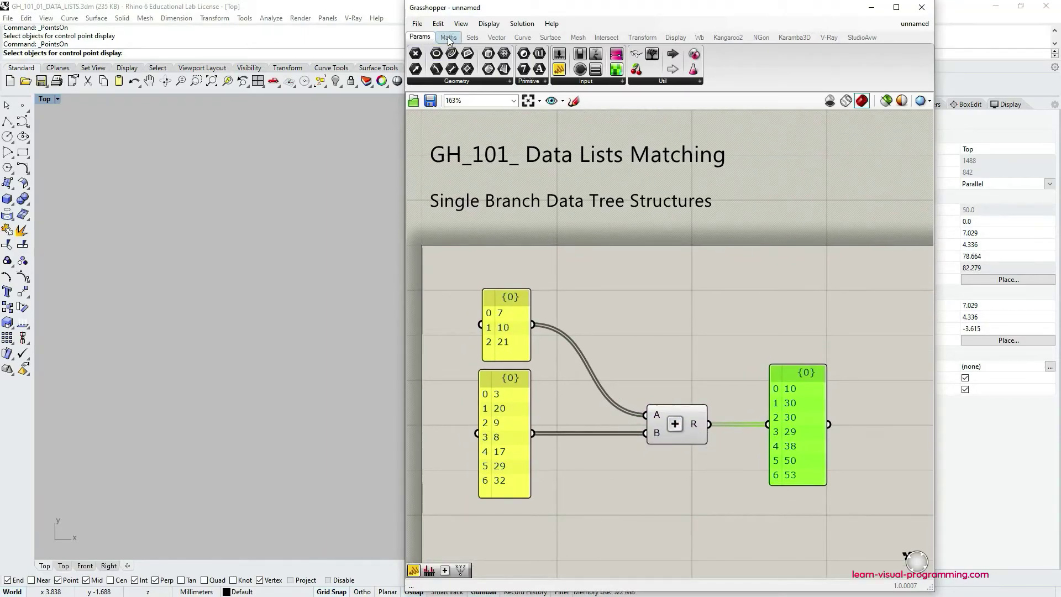
click(471, 37)
click(441, 81)
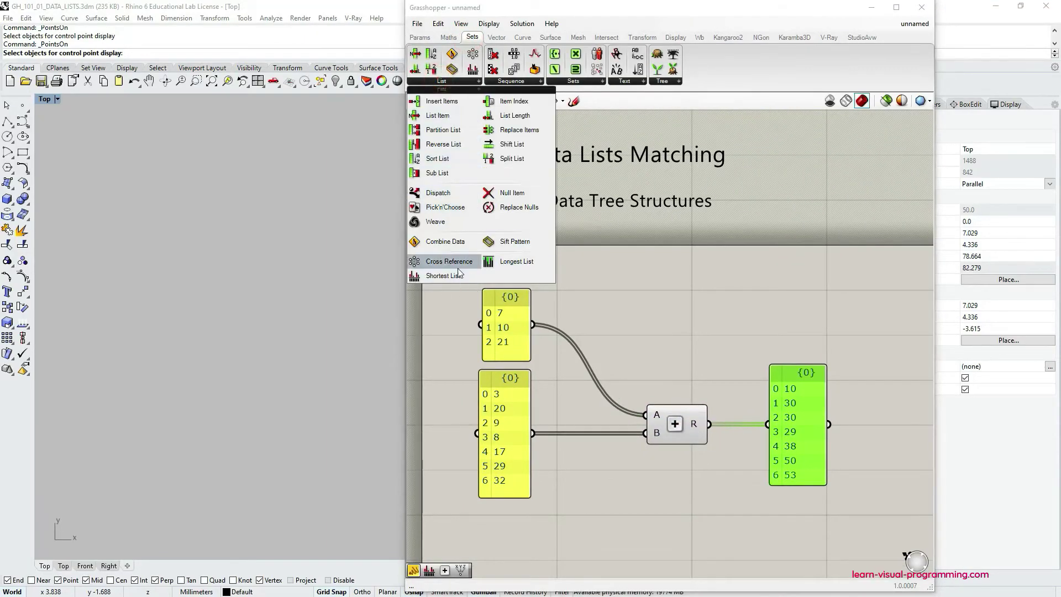
drag(458, 276, 591, 422)
- Wire both number panels into Shortest List and its outputs into Addition, giving sums 10, 30, 30
drag(532, 324, 587, 398)
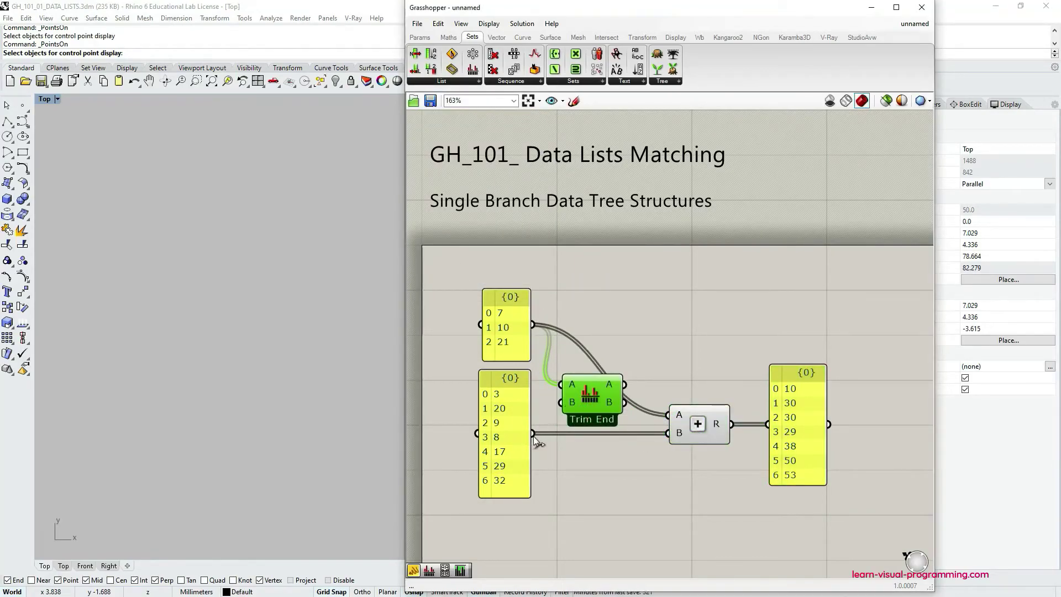
drag(533, 433, 668, 433)
click(805, 435)
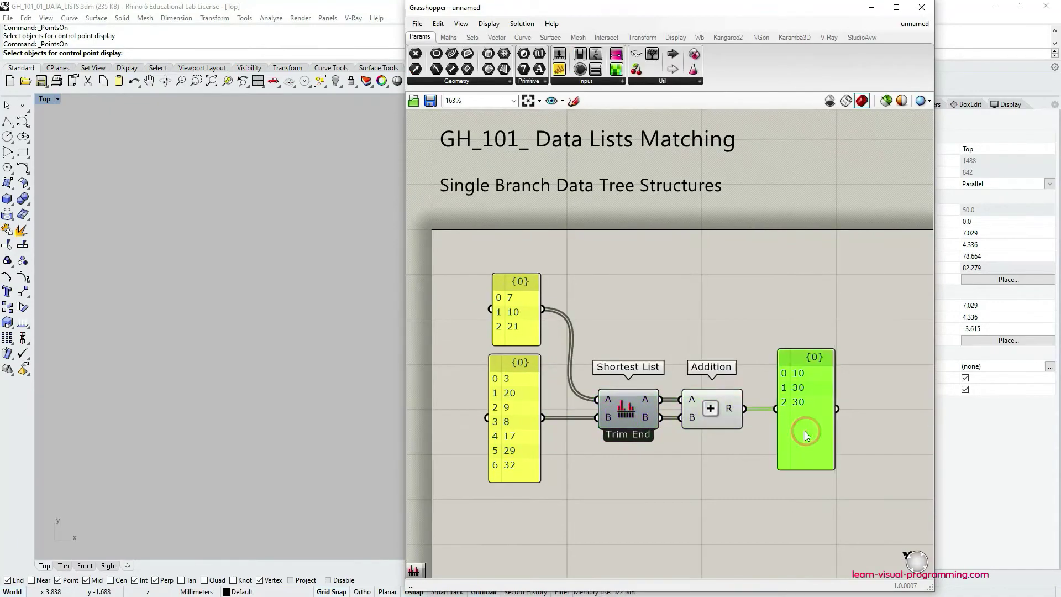
drag(806, 436, 804, 435)
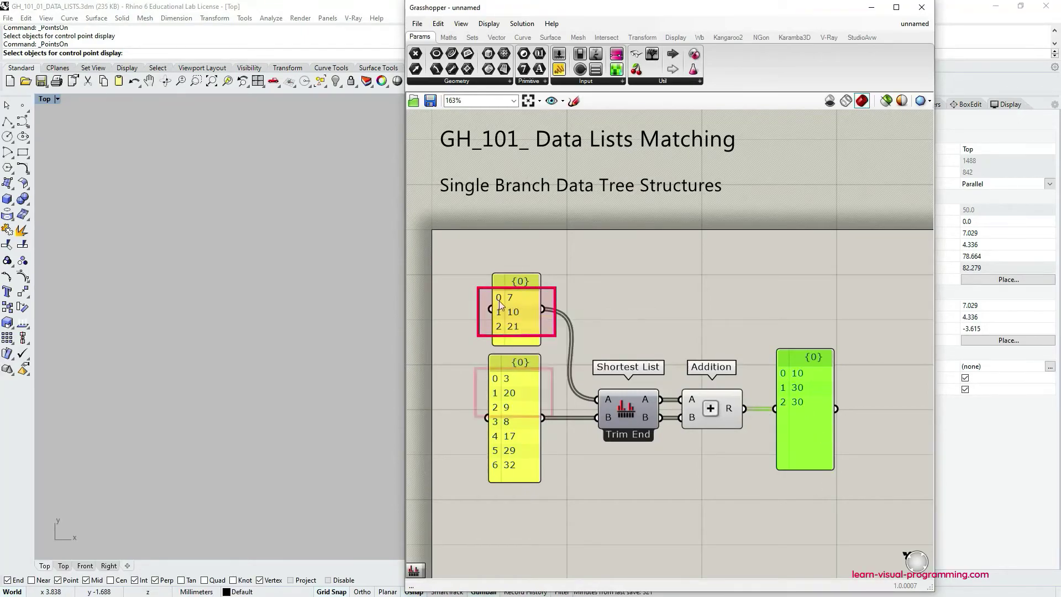
click(532, 419)
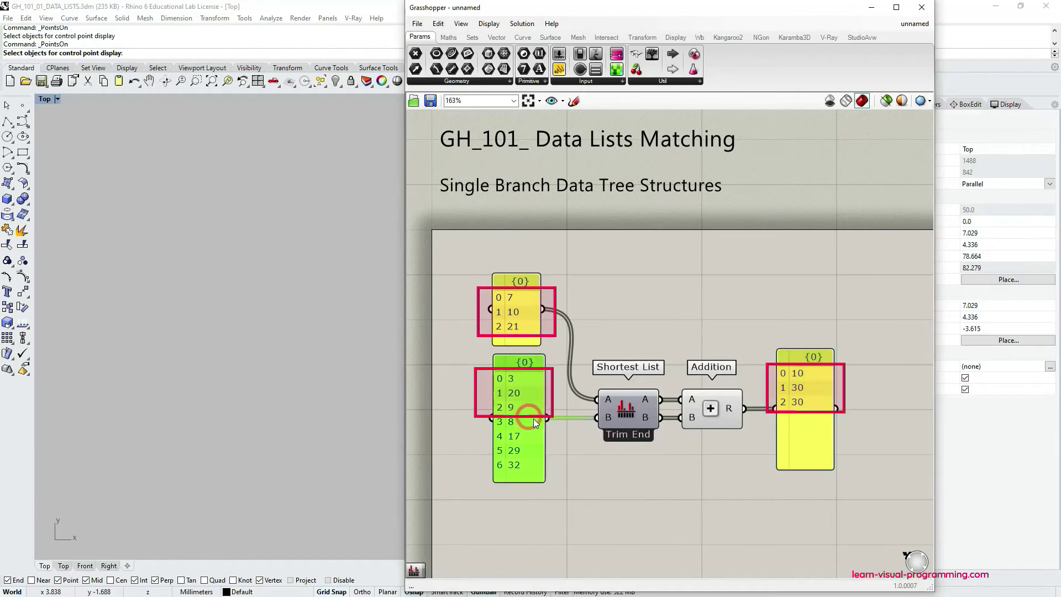
click(744, 491)
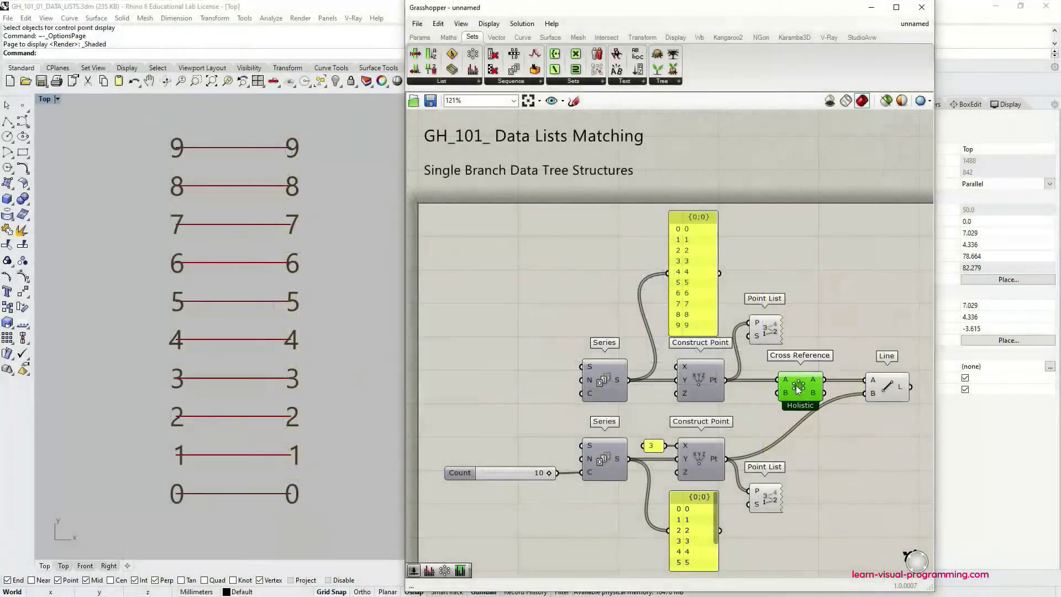
- Connect the lower Construct Point output to Cross Reference's B input
drag(727, 459, 864, 393)
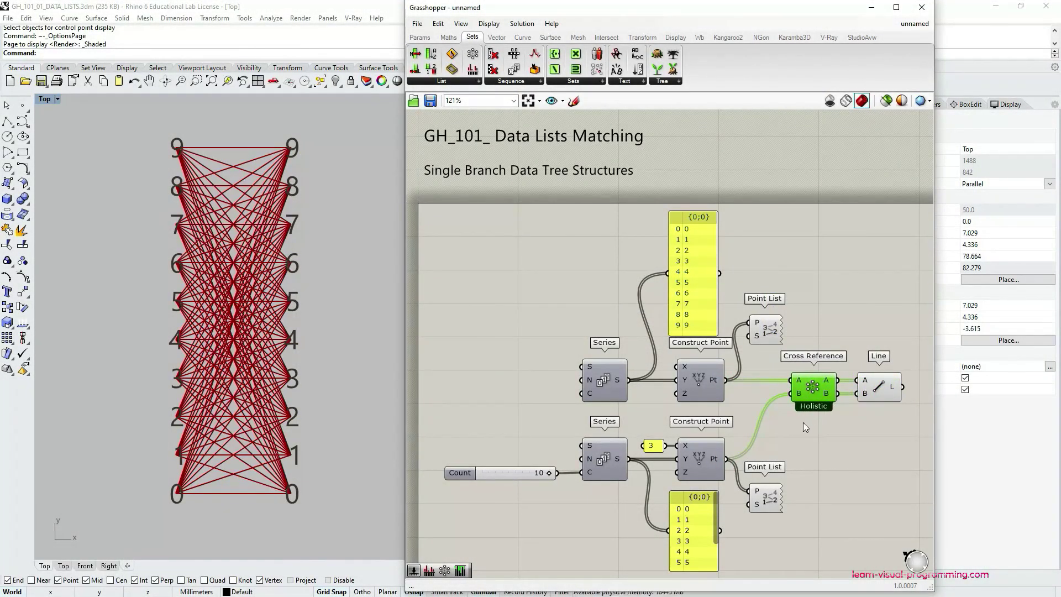
drag(548, 472, 291, 532)
drag(306, 492, 568, 469)
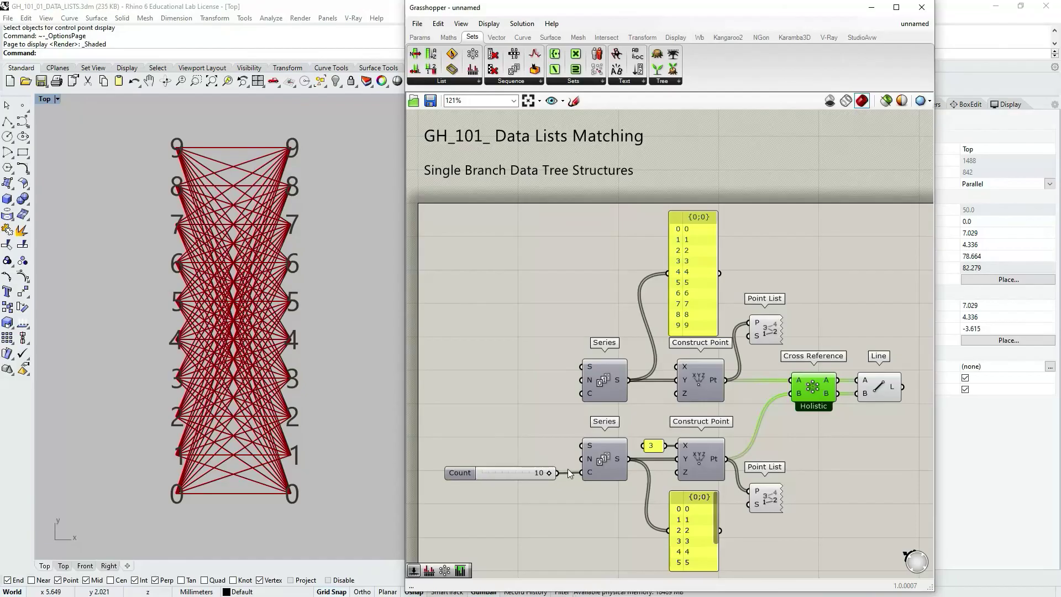